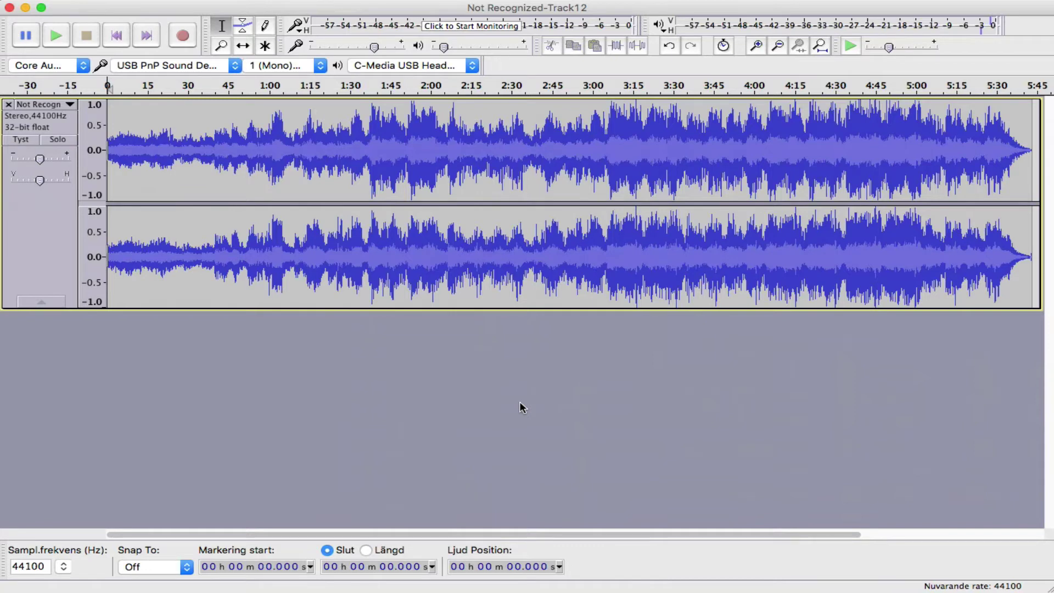
# Step: Play the Audacity track from about 1:49, then stop playback
pyautogui.click(402, 85)
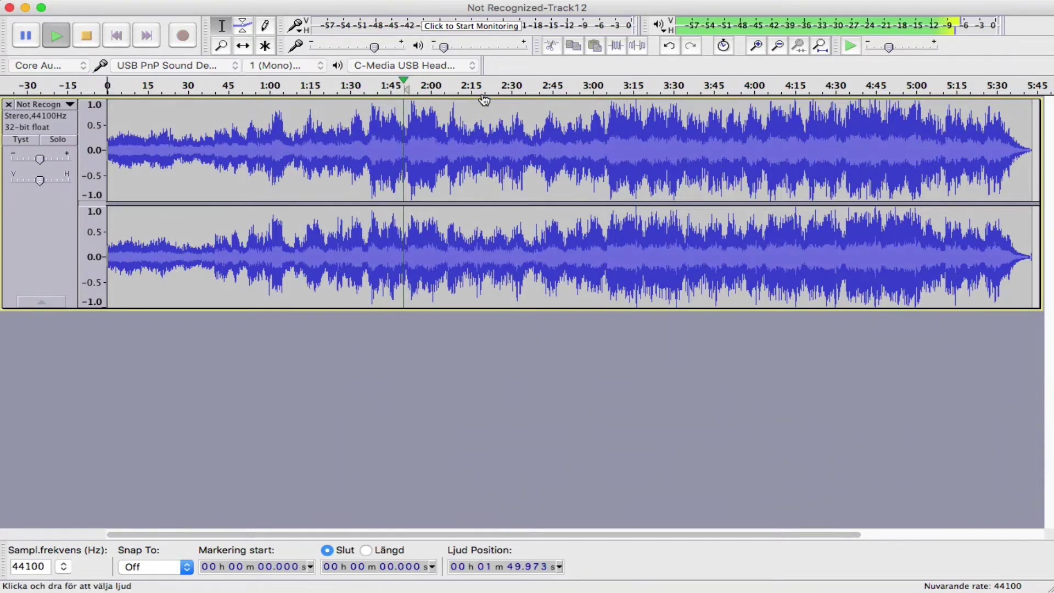
pyautogui.press('space')
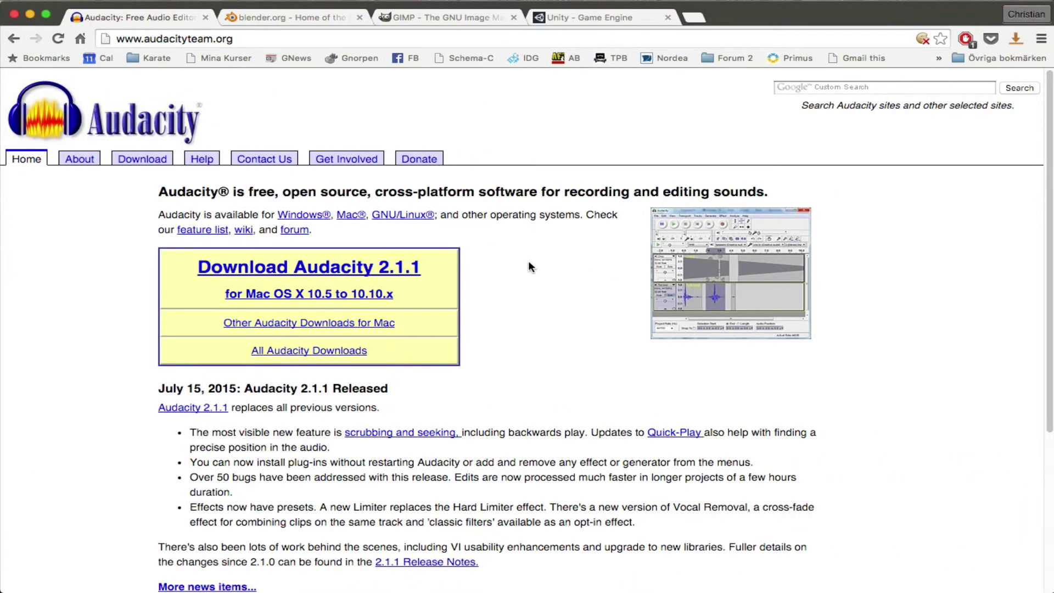
# Step: Switch Chrome to the gimp.org tab
pyautogui.click(431, 11)
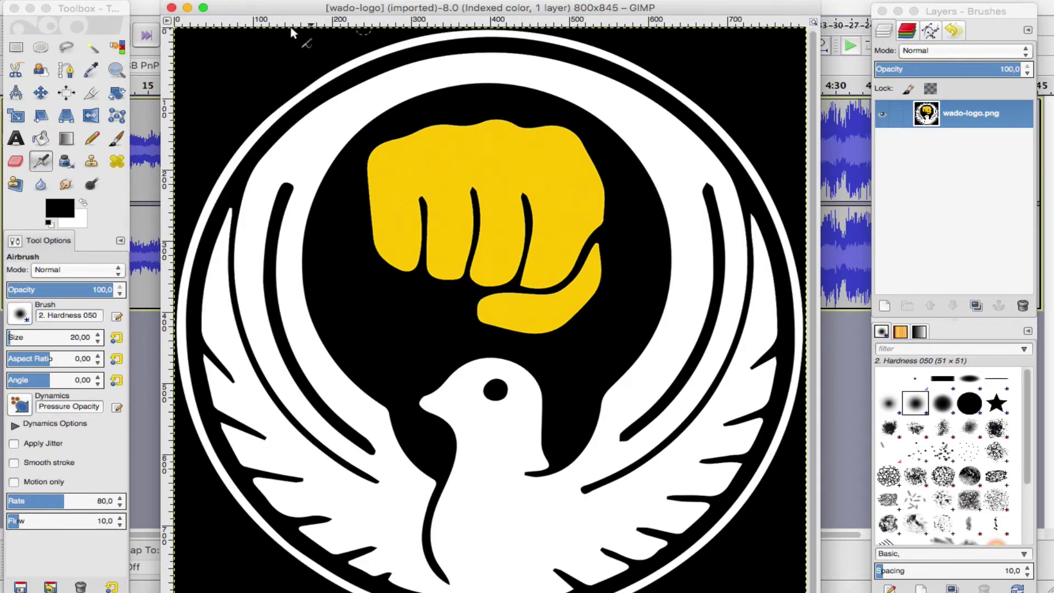
# Step: Reposition the wado-logo image window, the Toolbox and the Layers–Brushes dock over Audacity
pyautogui.moveTo(258, 12); pyautogui.dragTo(292, 64)
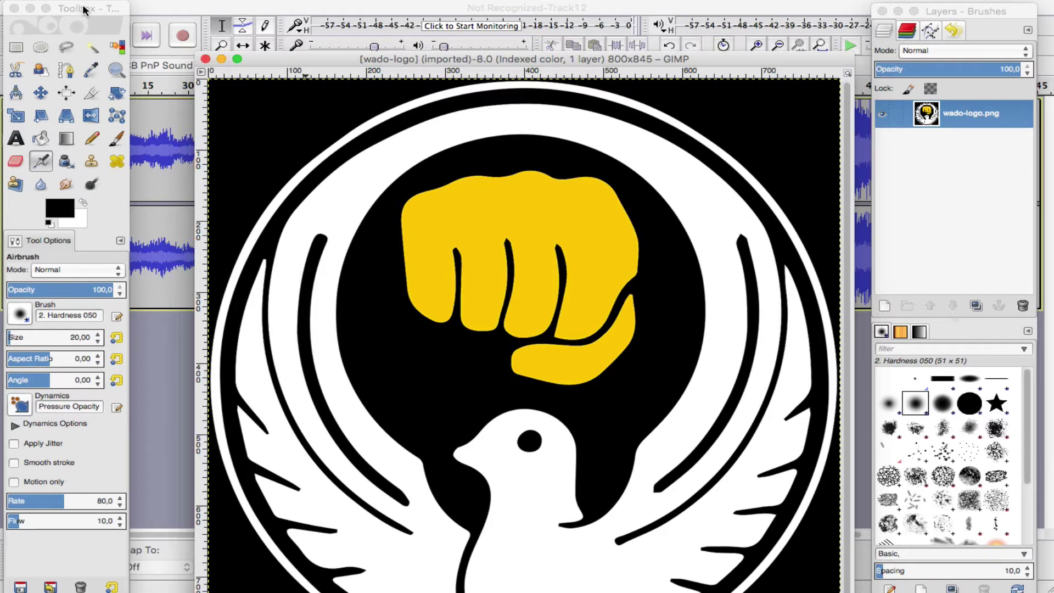
pyautogui.moveTo(91, 8)
pyautogui.mouseDown()
pyautogui.moveTo(96, 50)
pyautogui.moveTo(129, 23)
pyautogui.mouseUp()
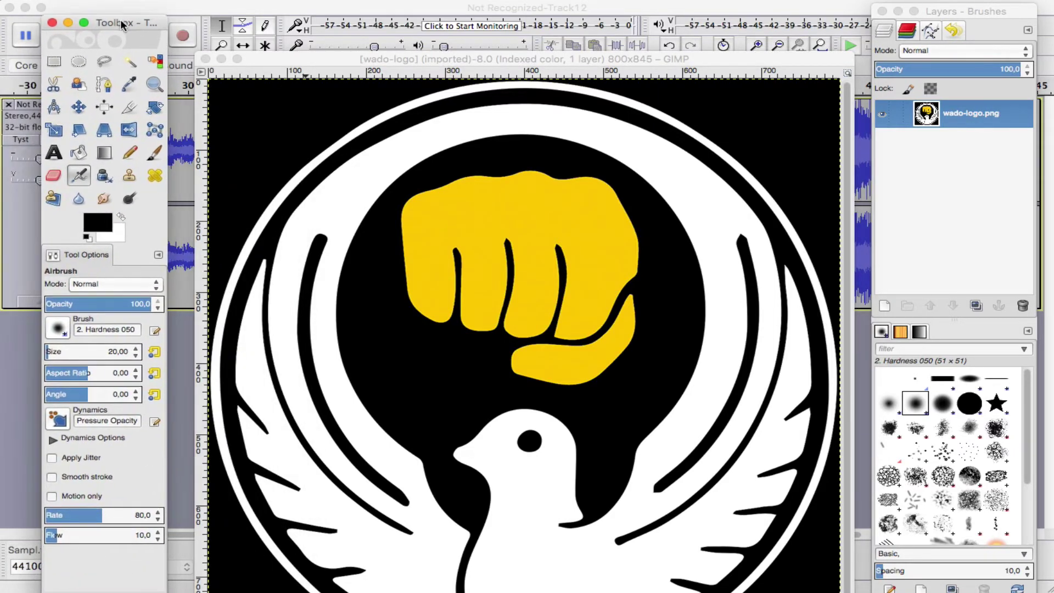
pyautogui.moveTo(998, 13)
pyautogui.mouseDown()
pyautogui.moveTo(780, 75)
pyautogui.moveTo(1012, 12)
pyautogui.mouseUp()
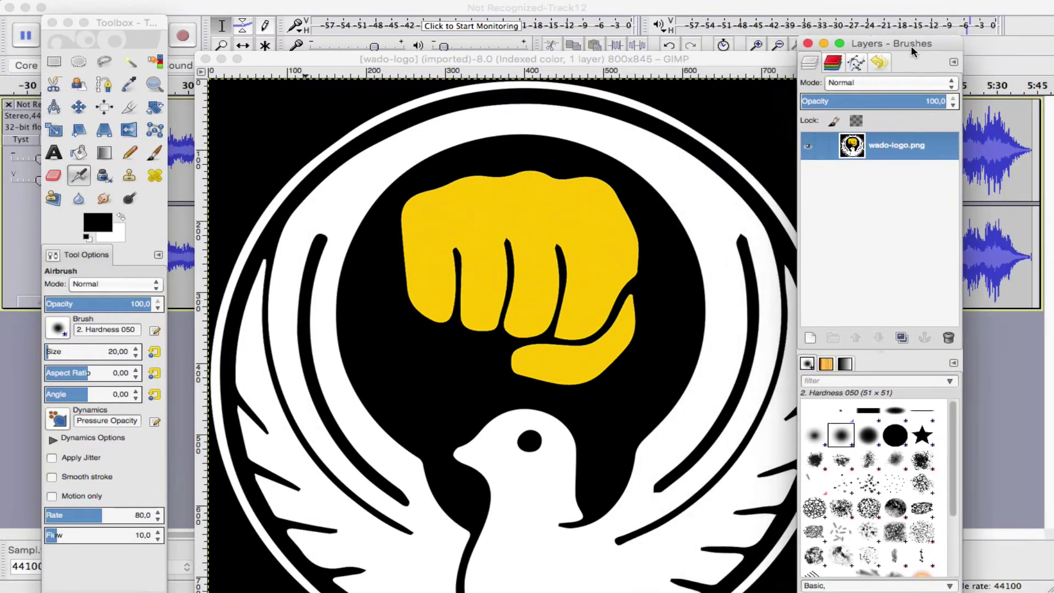
pyautogui.moveTo(136, 22); pyautogui.dragTo(139, 35)
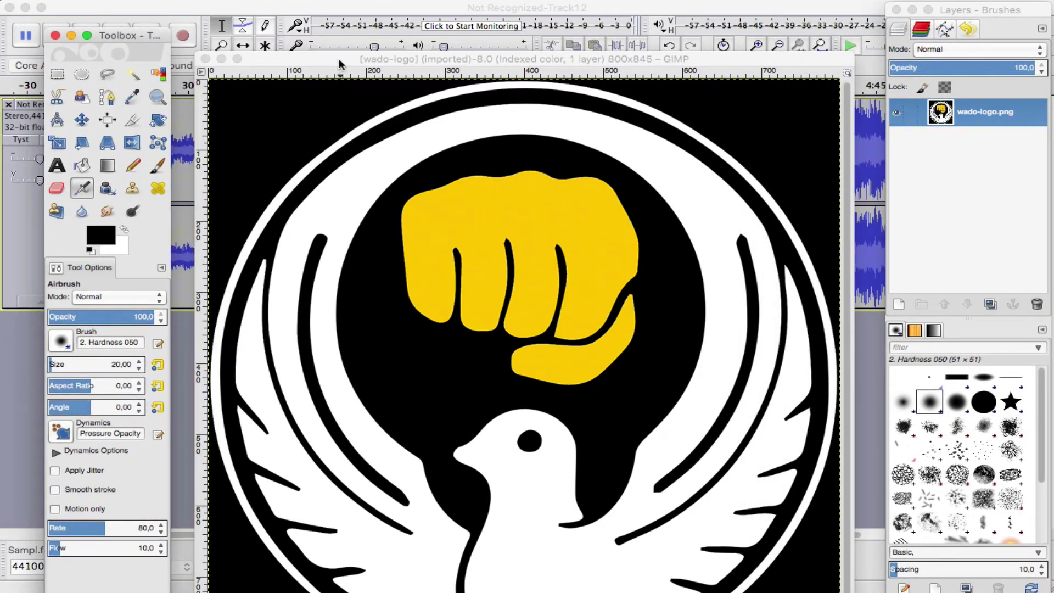
pyautogui.moveTo(338, 58)
pyautogui.mouseDown()
pyautogui.moveTo(433, 131)
pyautogui.moveTo(323, 12)
pyautogui.mouseUp()
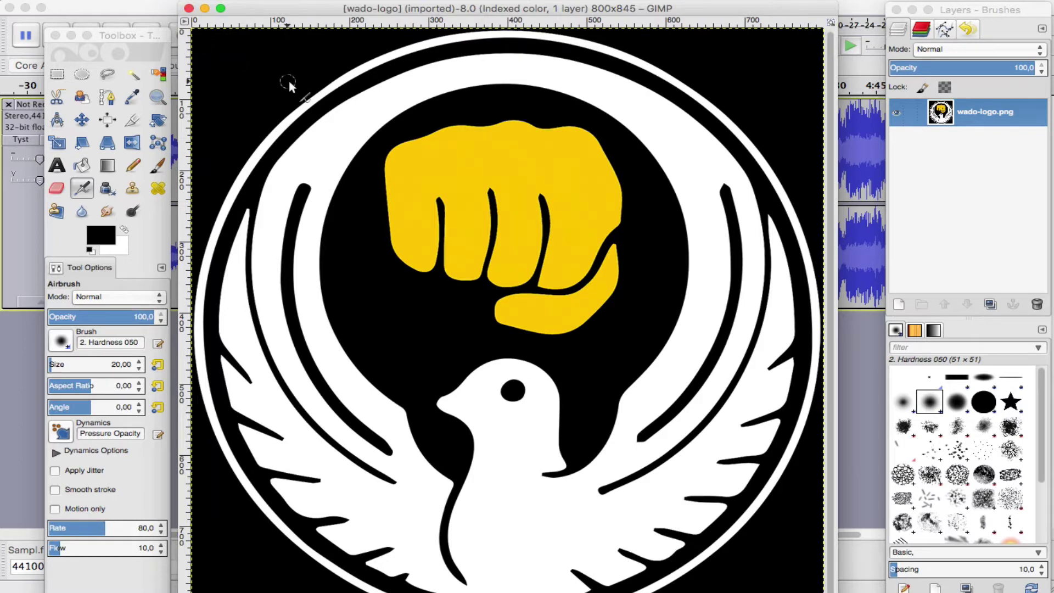
# Step: Activate Colors > Curves from the wado-logo canvas's right-click menu
pyautogui.rightClick(473, 189)
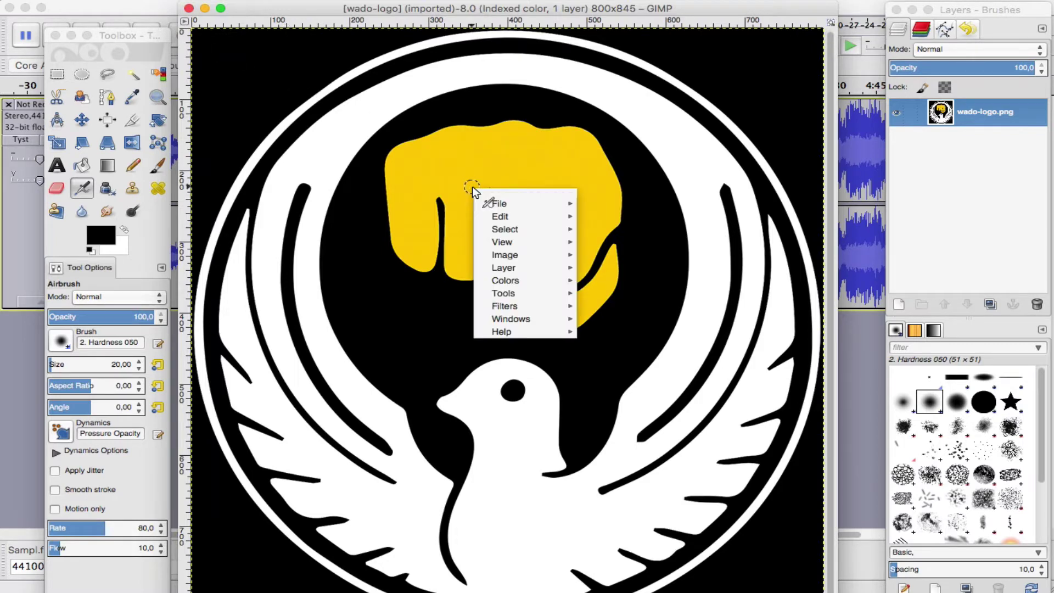
pyautogui.moveTo(549, 261)
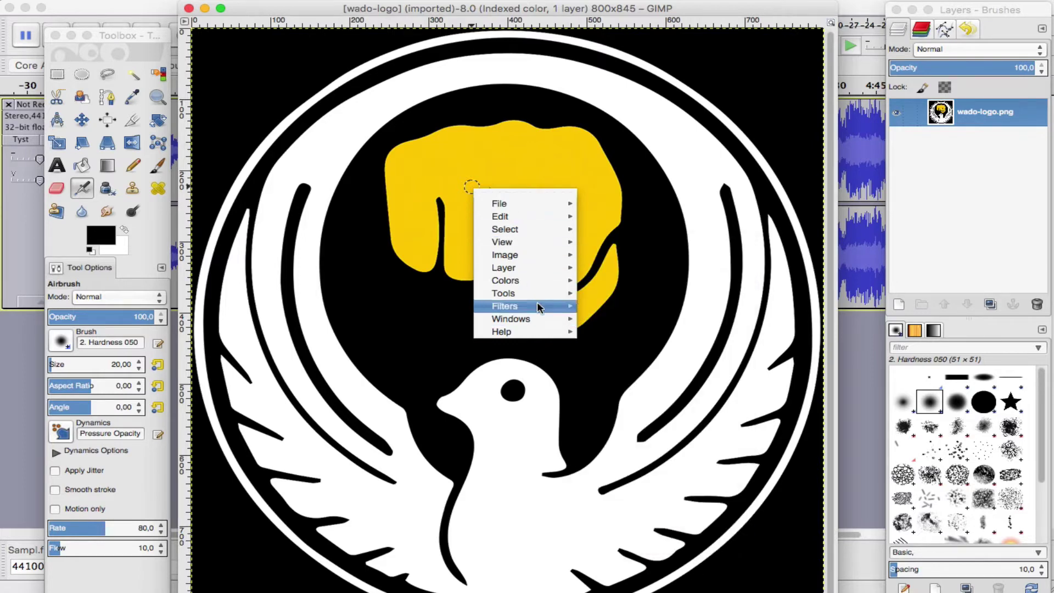
pyautogui.moveTo(534, 284)
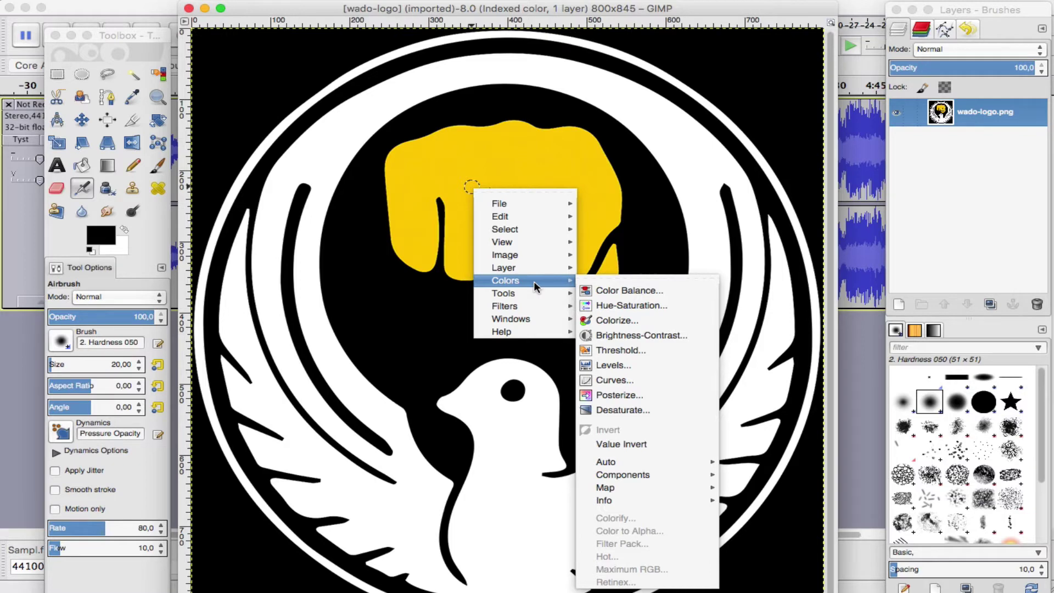
pyautogui.click(641, 380)
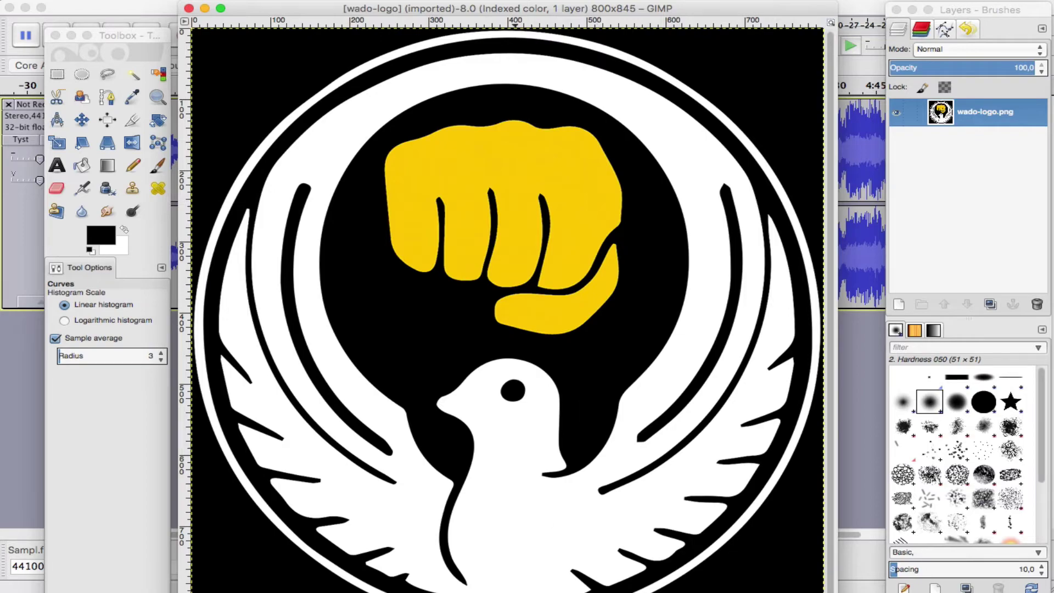
# Step: Return to the Chrome desktop and show the blender.org tab
pyautogui.hotkey('ctrl', 'Right')
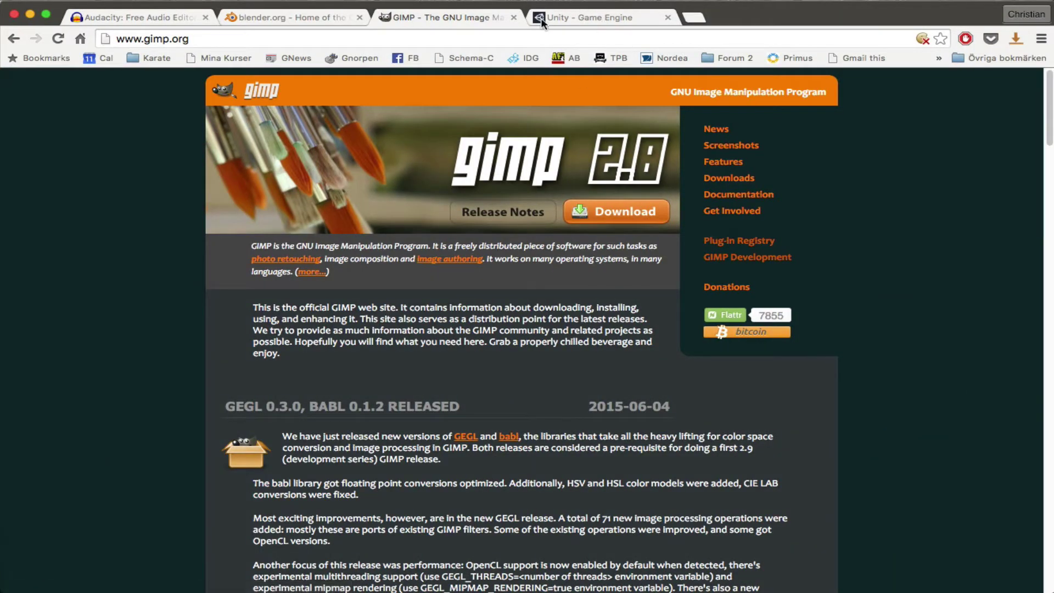
pyautogui.click(282, 21)
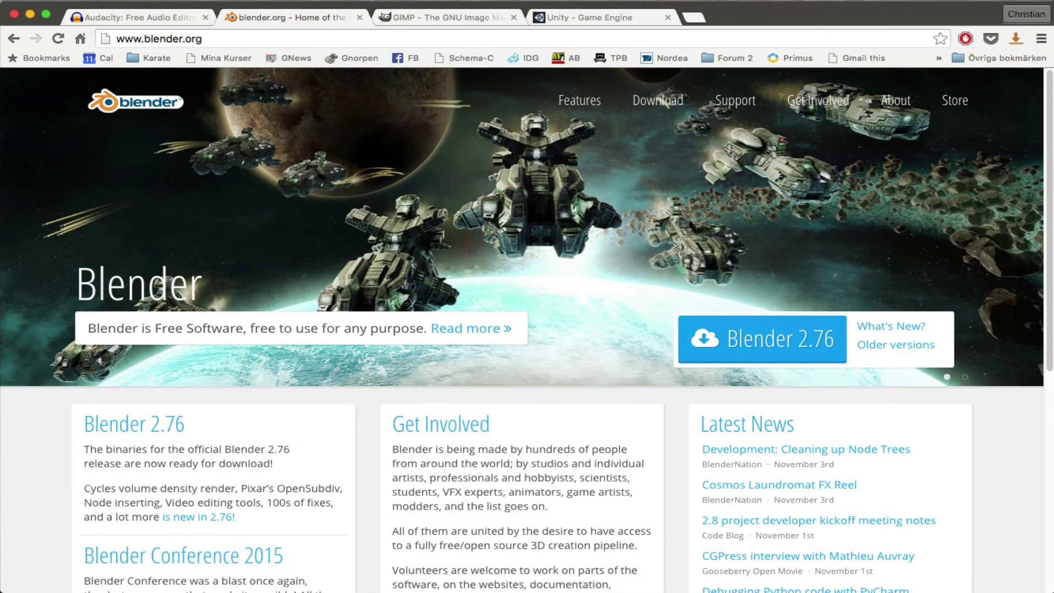
# Step: Switch to the 'Unity - Game Engine' tab at unity3d.com
pyautogui.click(585, 18)
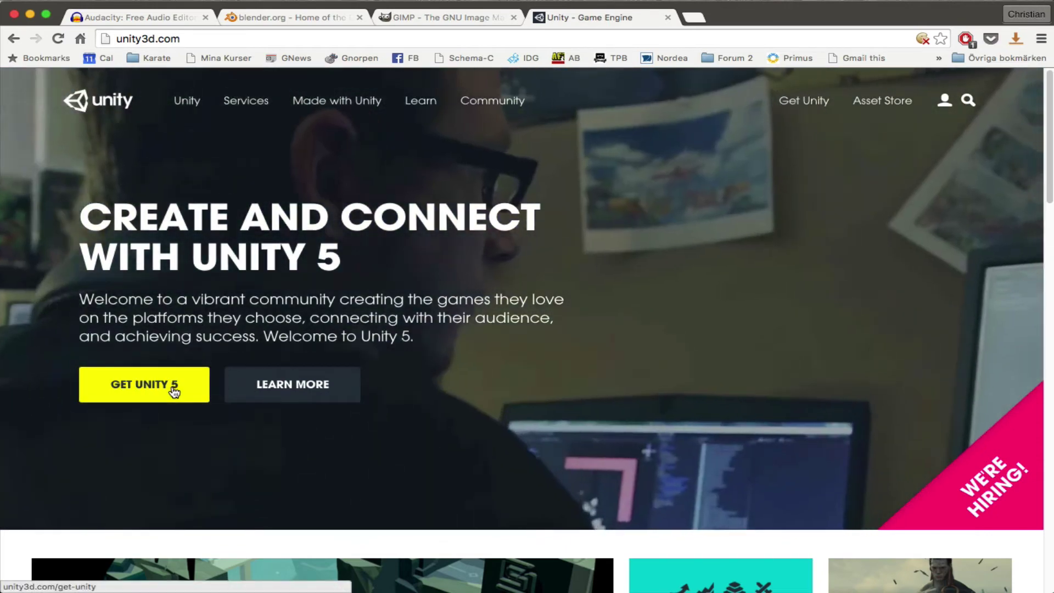
# Step: From GET UNITY 5, review the plan comparison table and choose Personal's FREE DOWNLOAD
pyautogui.click(174, 390)
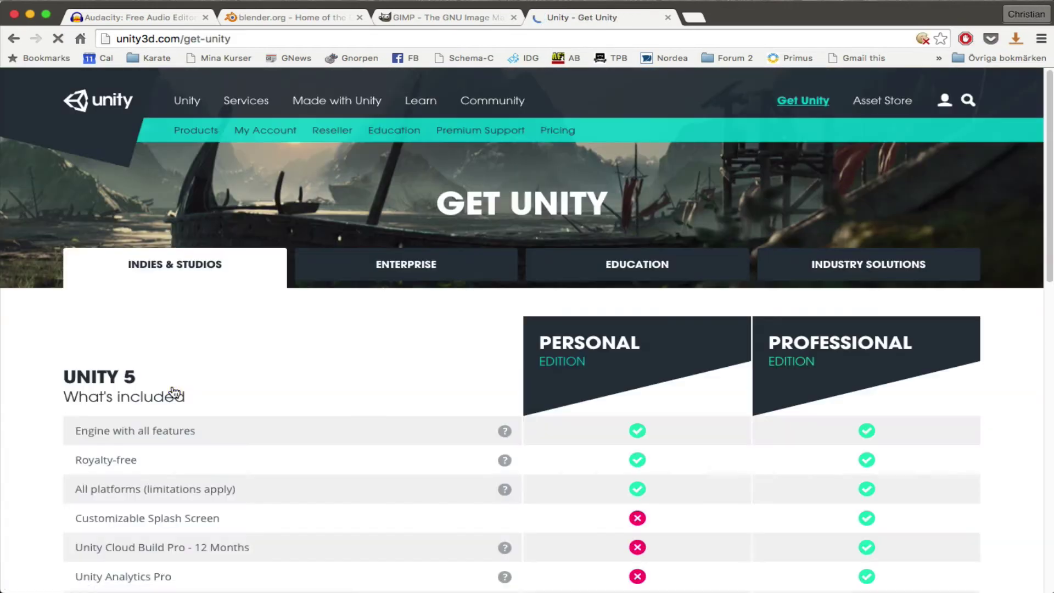
pyautogui.scroll(-3, 501, 324)
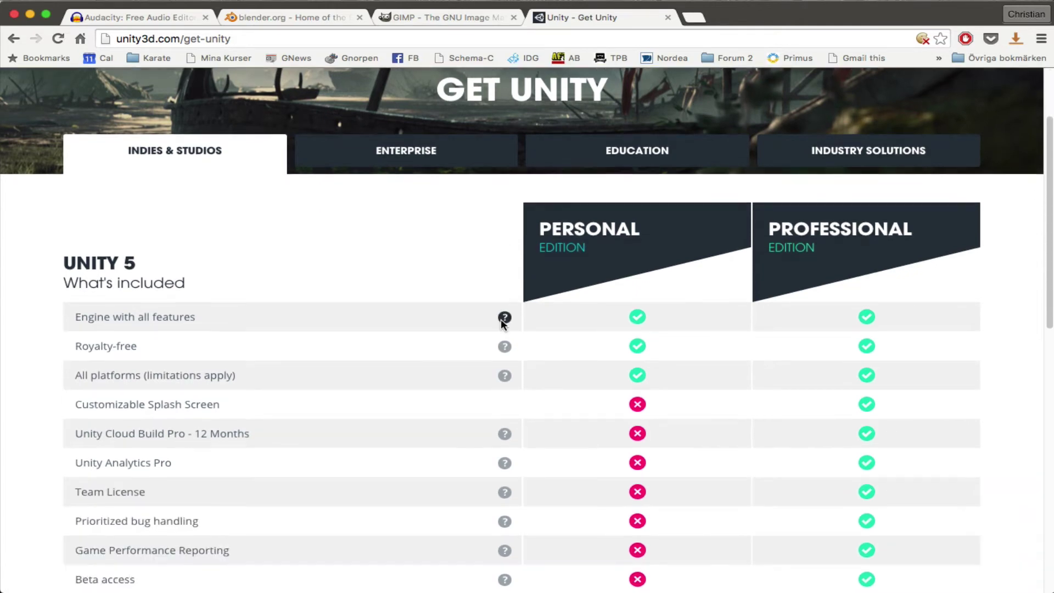
pyautogui.scroll(-4, 501, 324)
pyautogui.scroll(1, 501, 325)
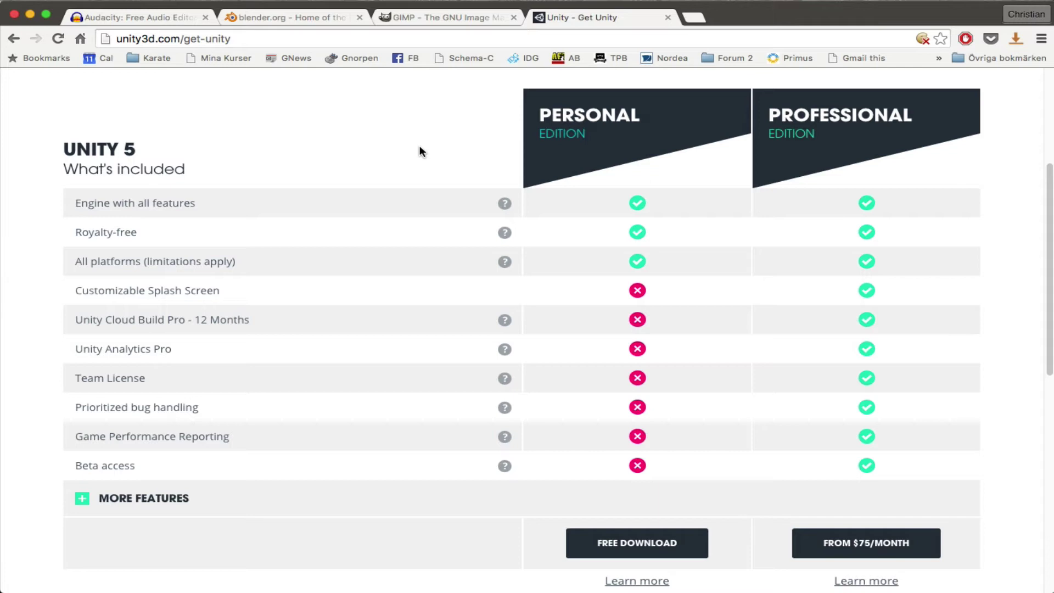
pyautogui.scroll(-3, 621, 357)
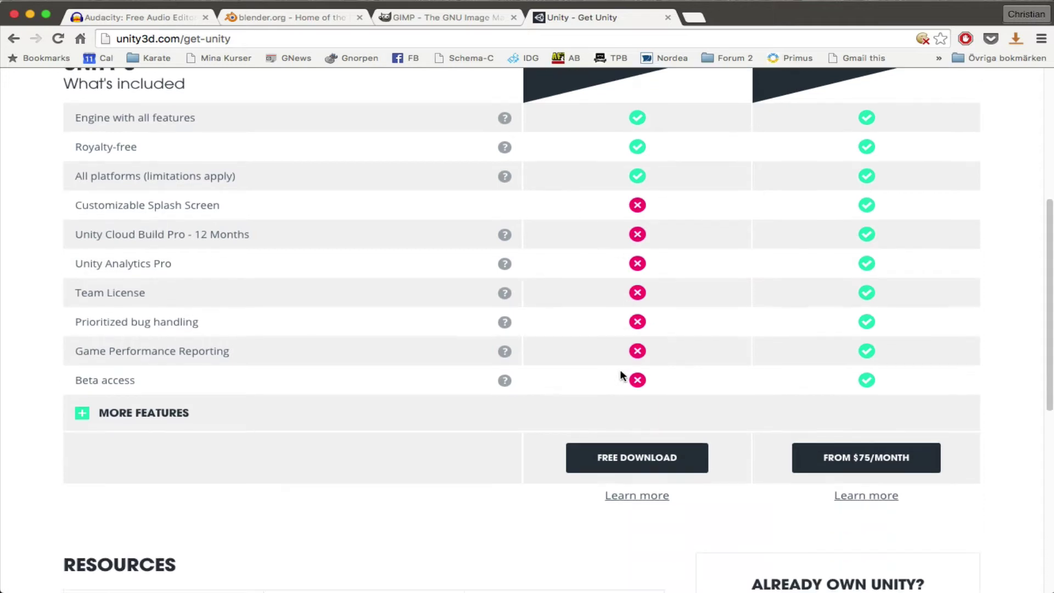
pyautogui.click(640, 469)
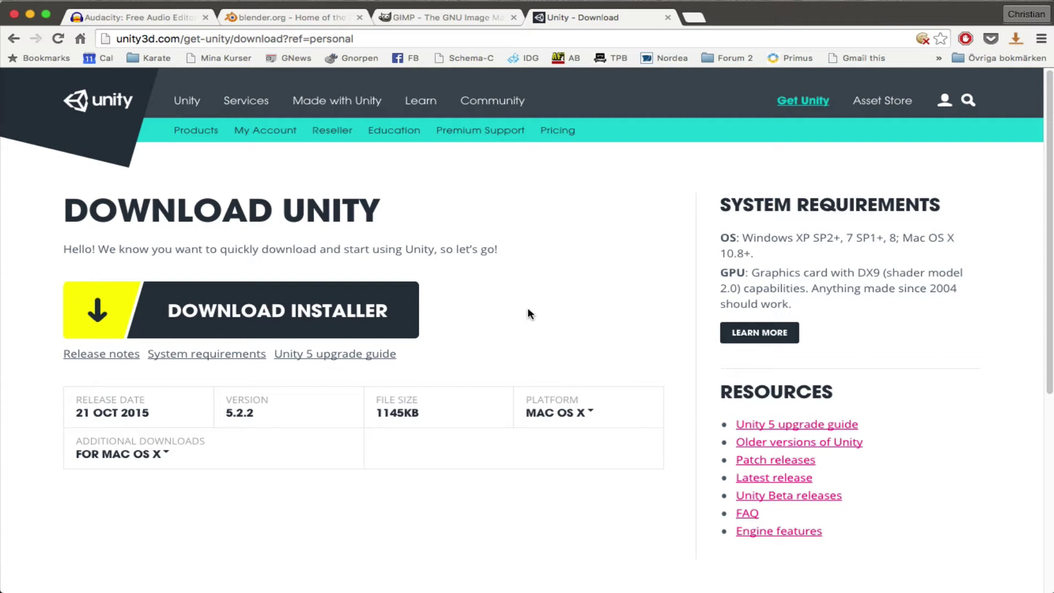
# Step: Check the Platform dropdown on the Unity 5.2.2 download page and close it unchanged
pyautogui.click(585, 418)
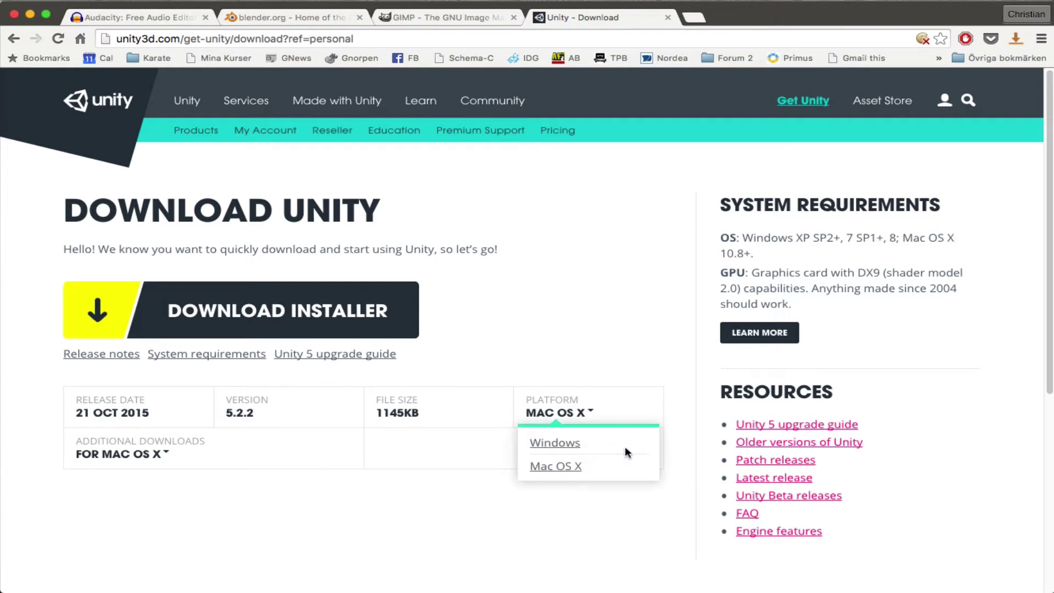
pyautogui.click(455, 492)
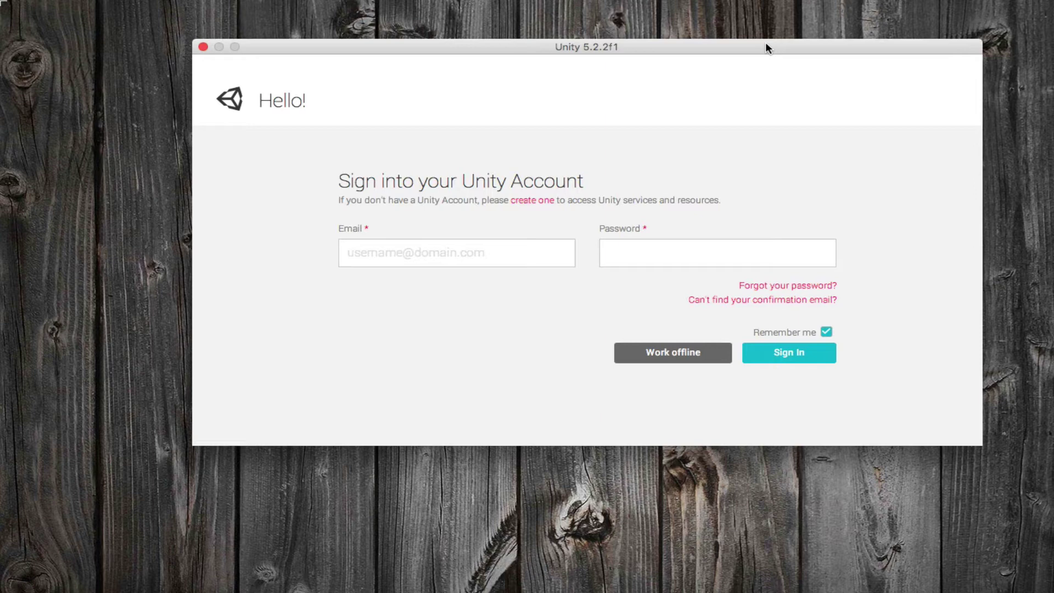
# Step: Look over the Unity account sign-up page in the browser, then close that tab
pyautogui.click(537, 202)
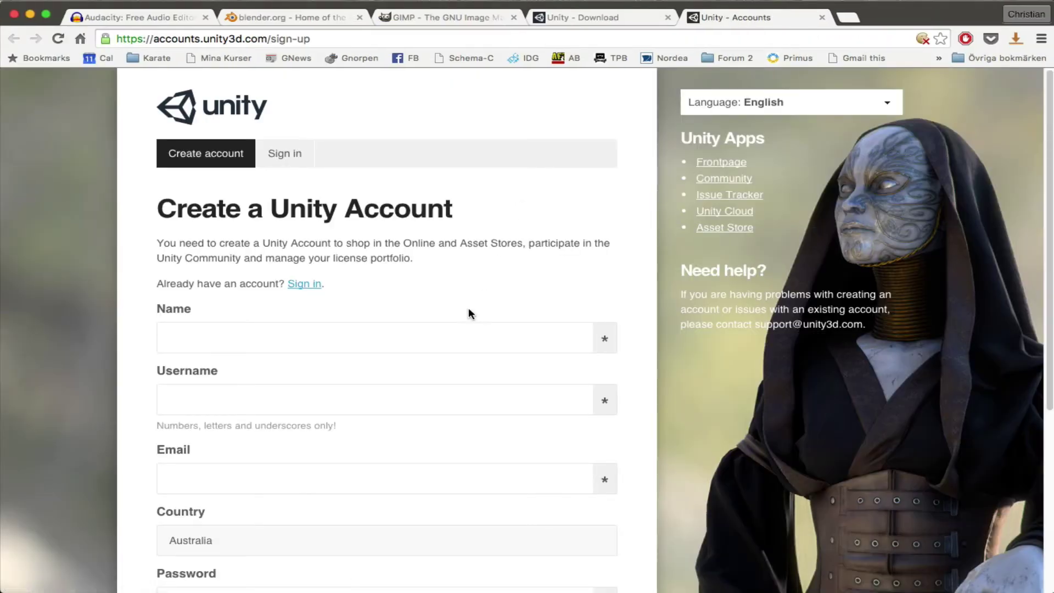
pyautogui.scroll(-1, 494, 383)
pyautogui.scroll(-7, 494, 383)
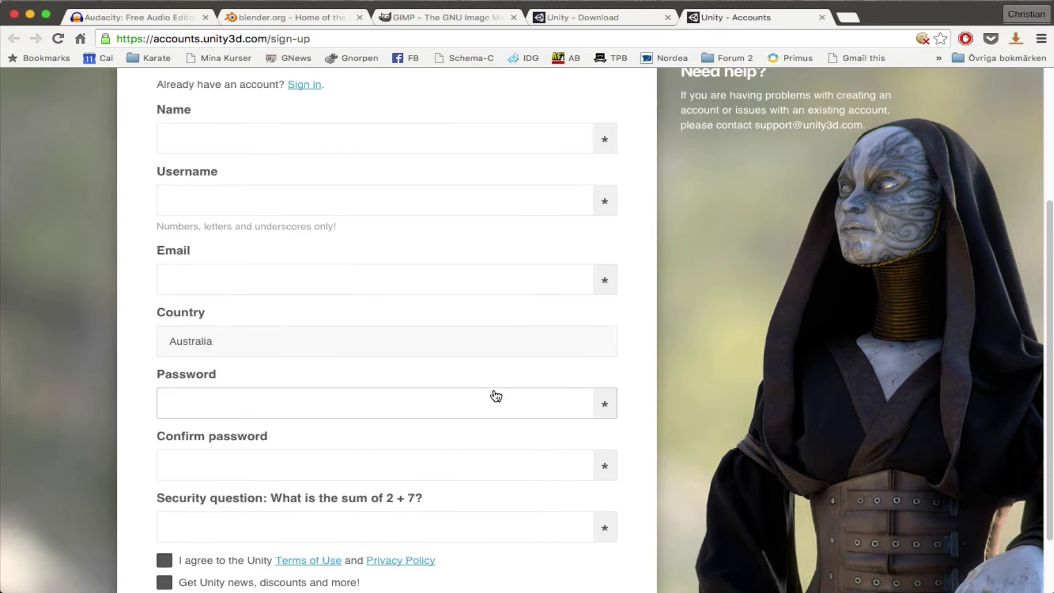
pyautogui.click(823, 17)
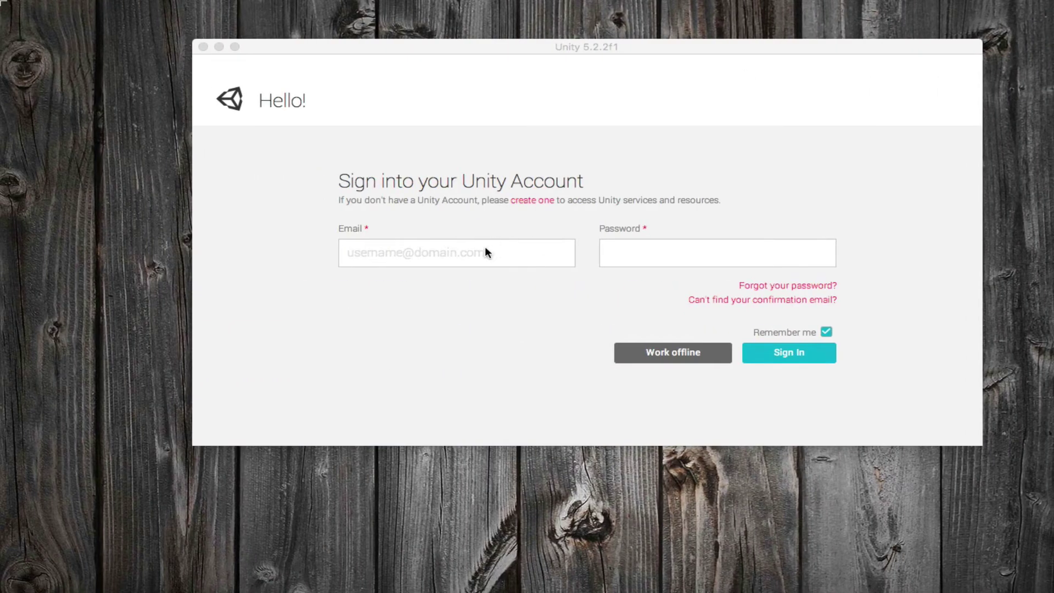
# Step: Enter the account email and password in Unity's sign-in window and sign in
pyautogui.click(485, 248)
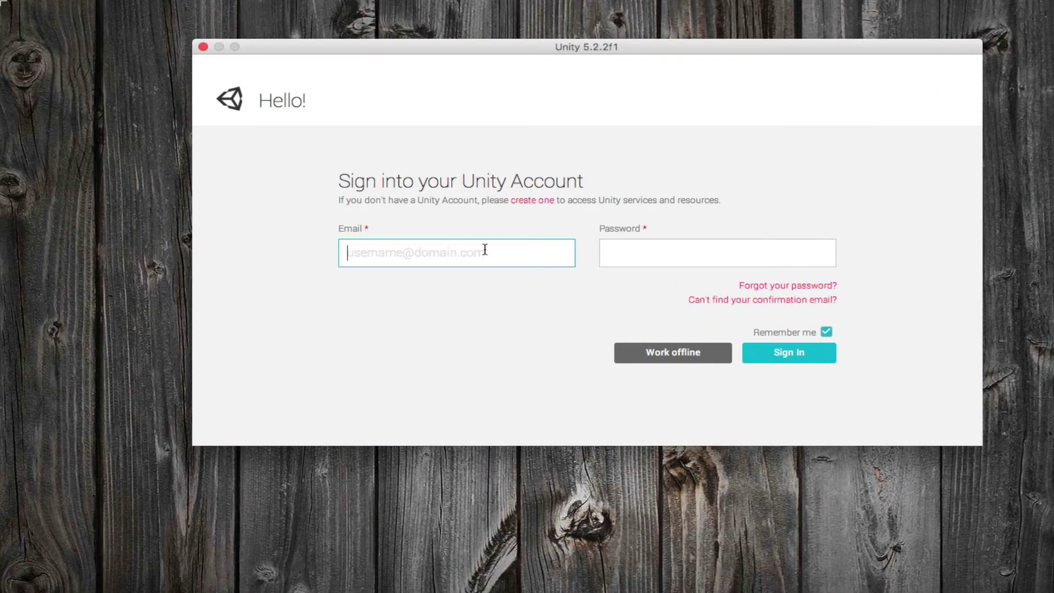
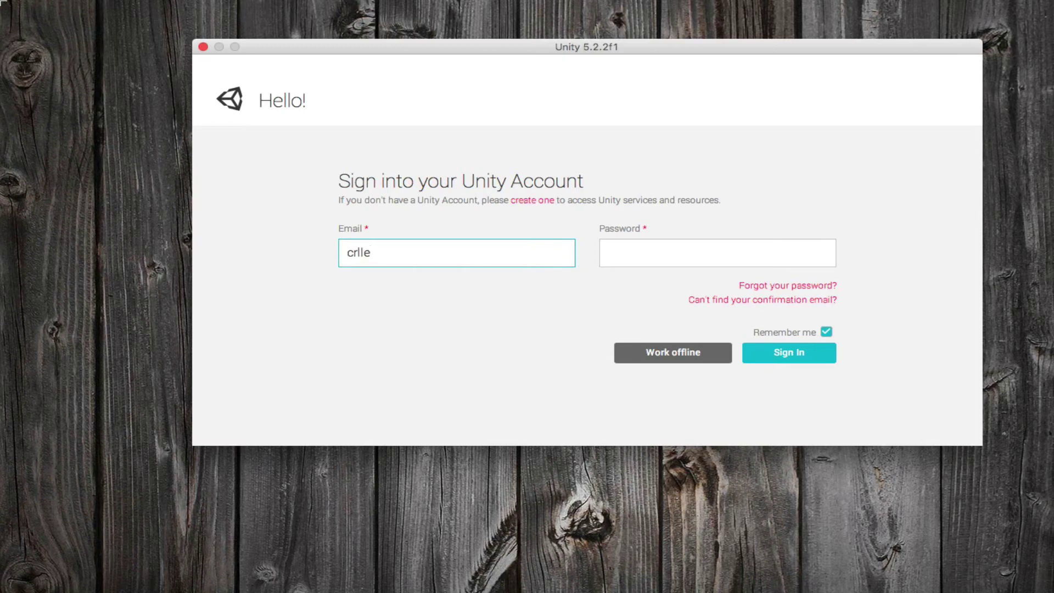
pyautogui.click(608, 253)
pyautogui.write('•')
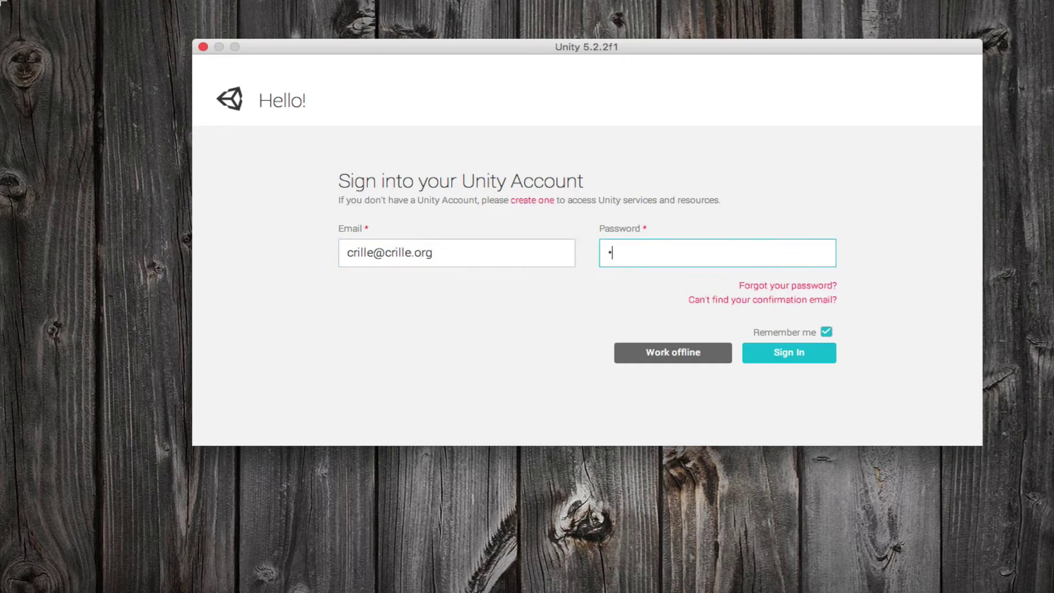
pyautogui.write('•••••••')
pyautogui.write('•••')
pyautogui.click(755, 356)
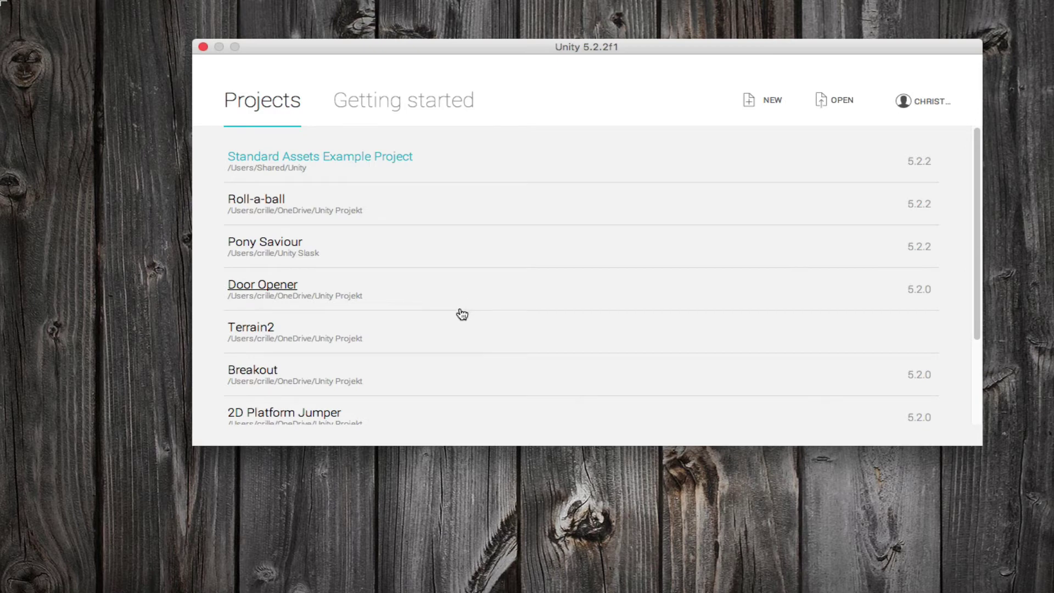
# Step: Scroll the Unity Projects list down and back up
pyautogui.scroll(-3, 461, 314)
pyautogui.scroll(3, 461, 314)
pyautogui.click(431, 102)
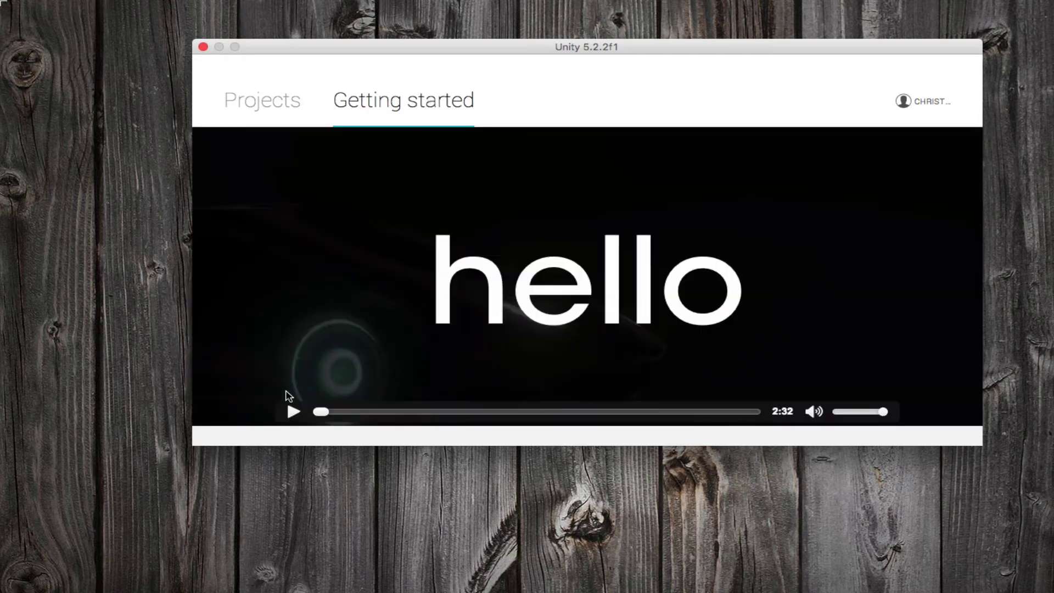
pyautogui.click(293, 413)
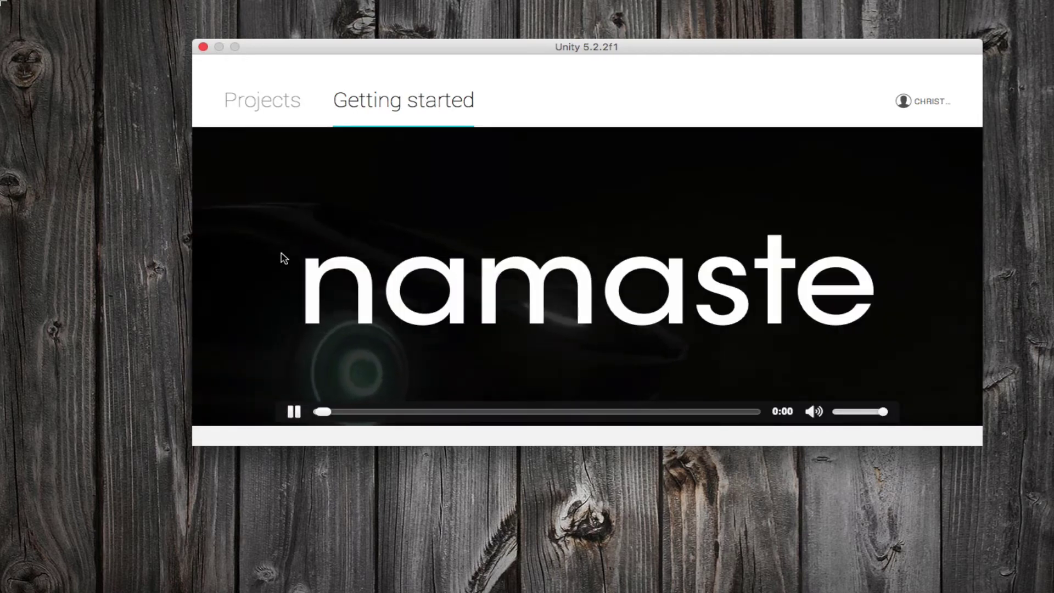
pyautogui.click(296, 412)
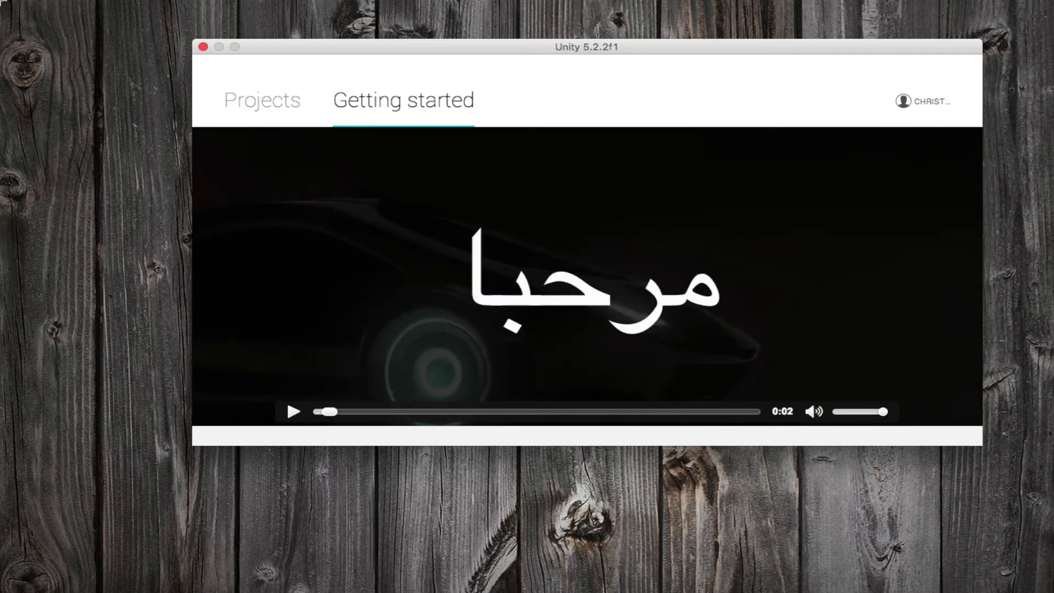
pyautogui.click(253, 102)
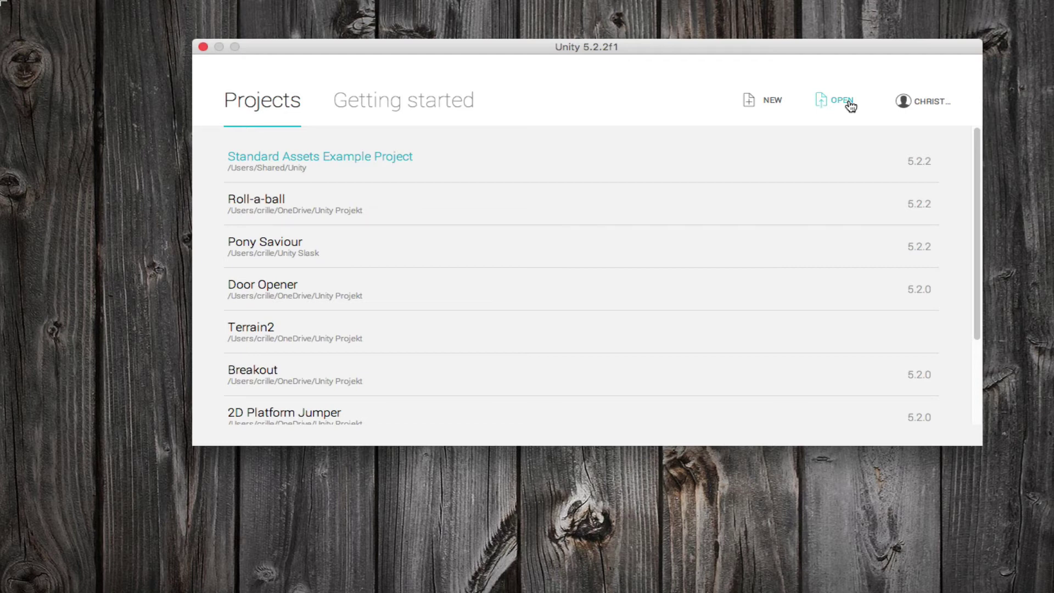
# Step: Start a new project from the Unity launcher
pyautogui.click(943, 107)
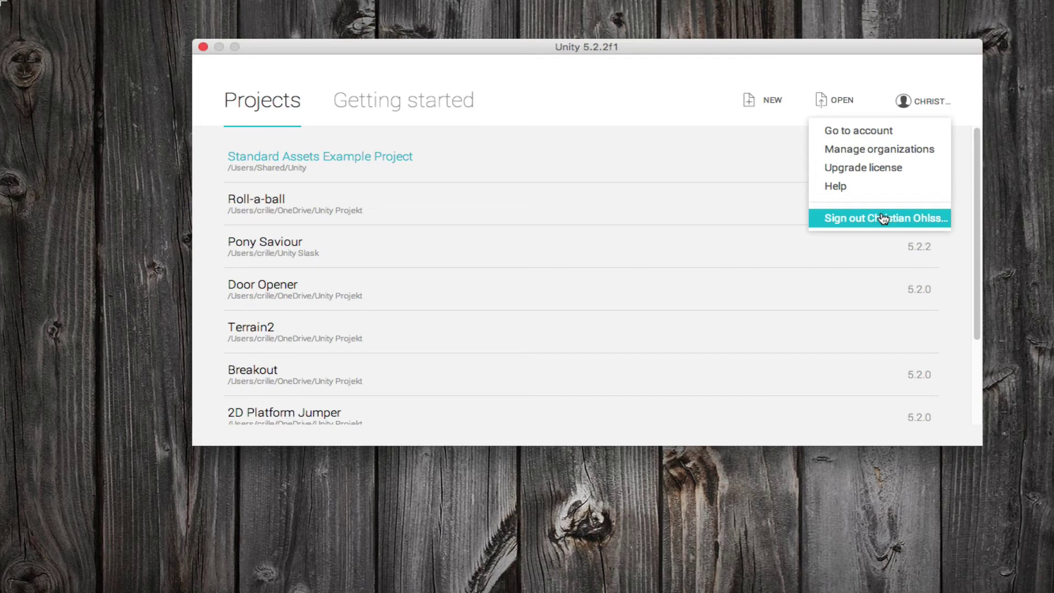
pyautogui.click(717, 102)
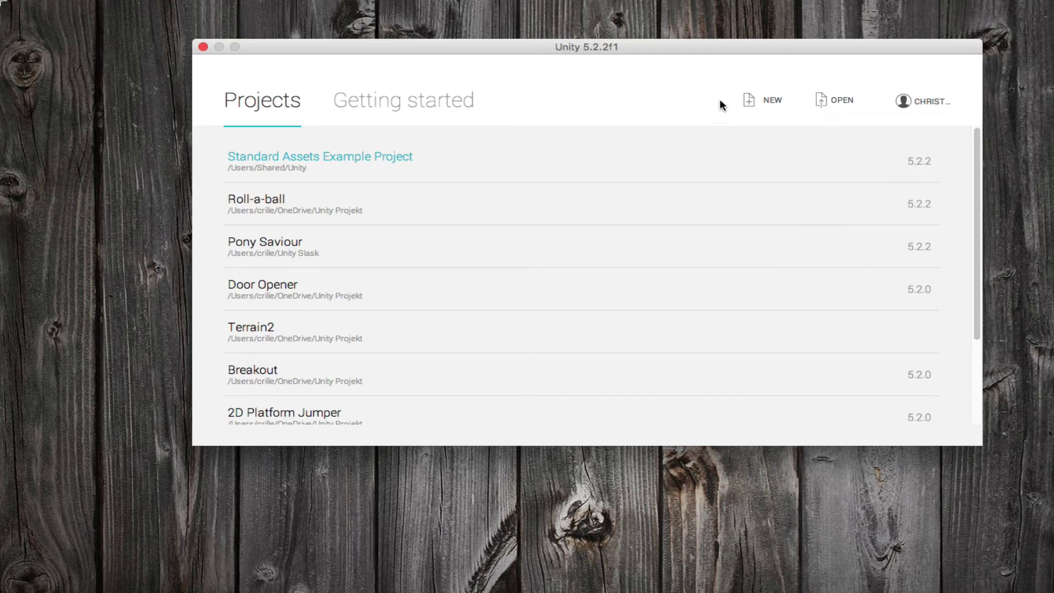
pyautogui.click(772, 103)
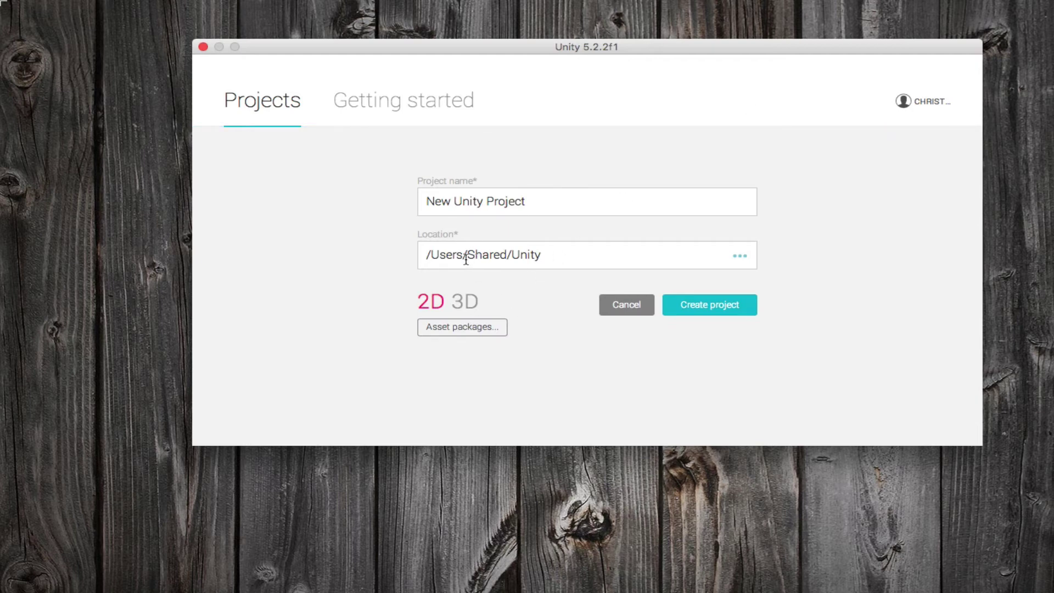
# Step: Set the project location to a new 'Testing' folder inside OneDrive's Unity Projekt
pyautogui.click(741, 263)
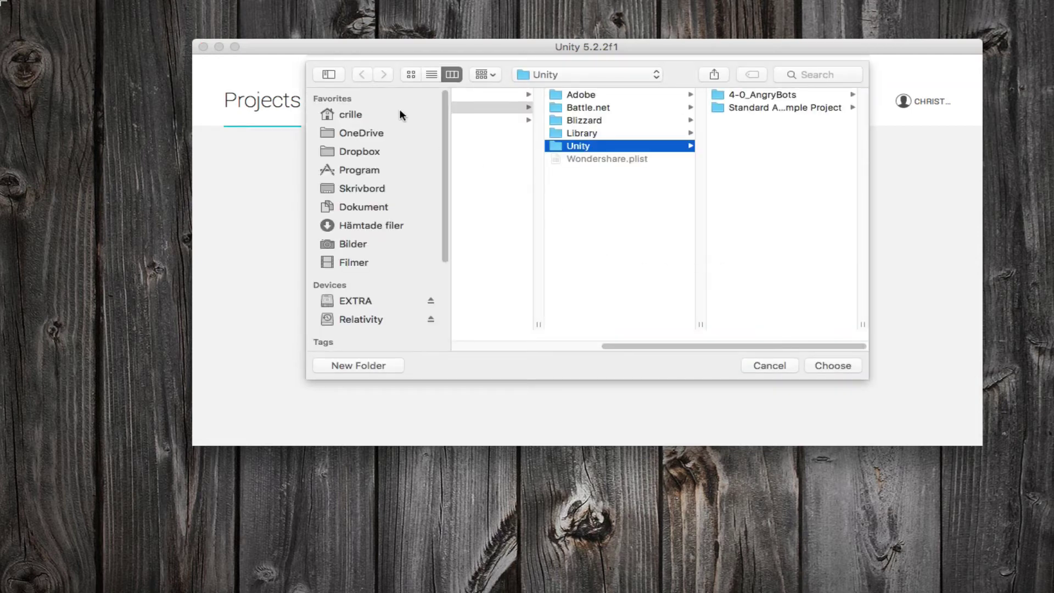
pyautogui.click(360, 132)
pyautogui.click(520, 222)
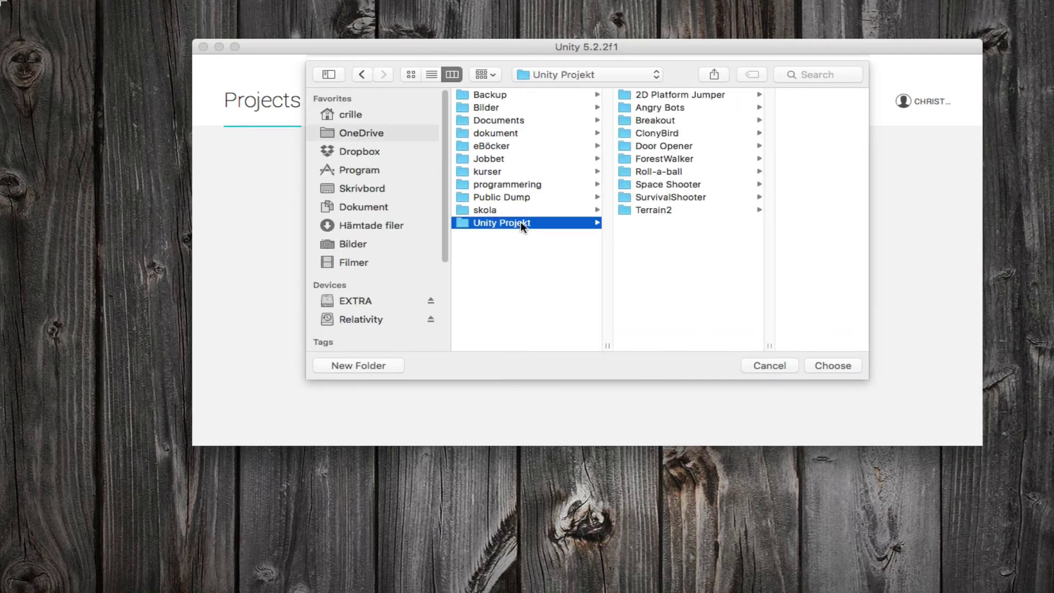
pyautogui.click(366, 365)
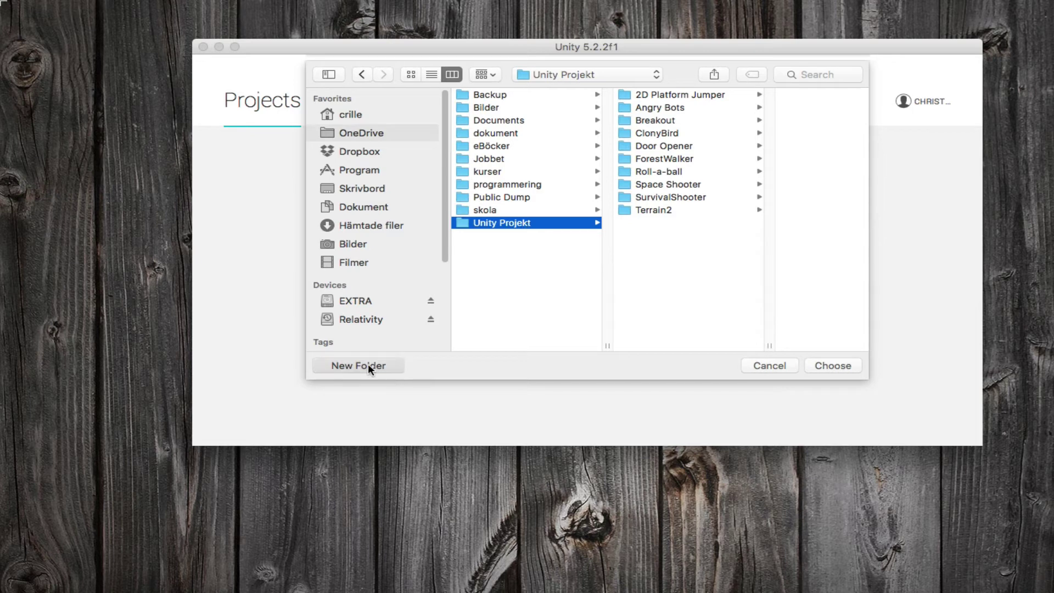
pyautogui.write('Testi')
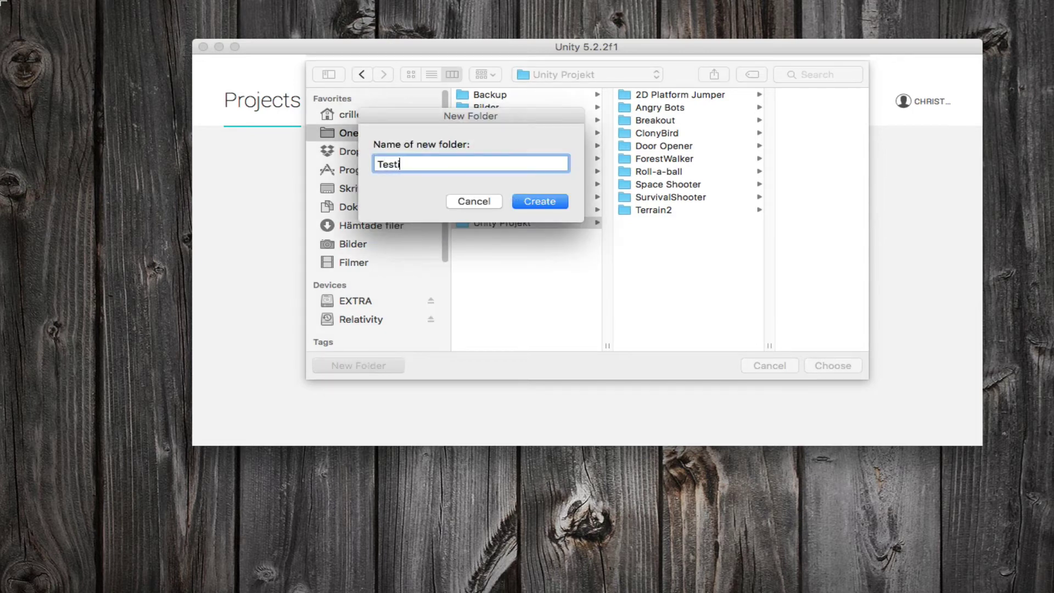
pyautogui.write('ng')
pyautogui.press('Return')
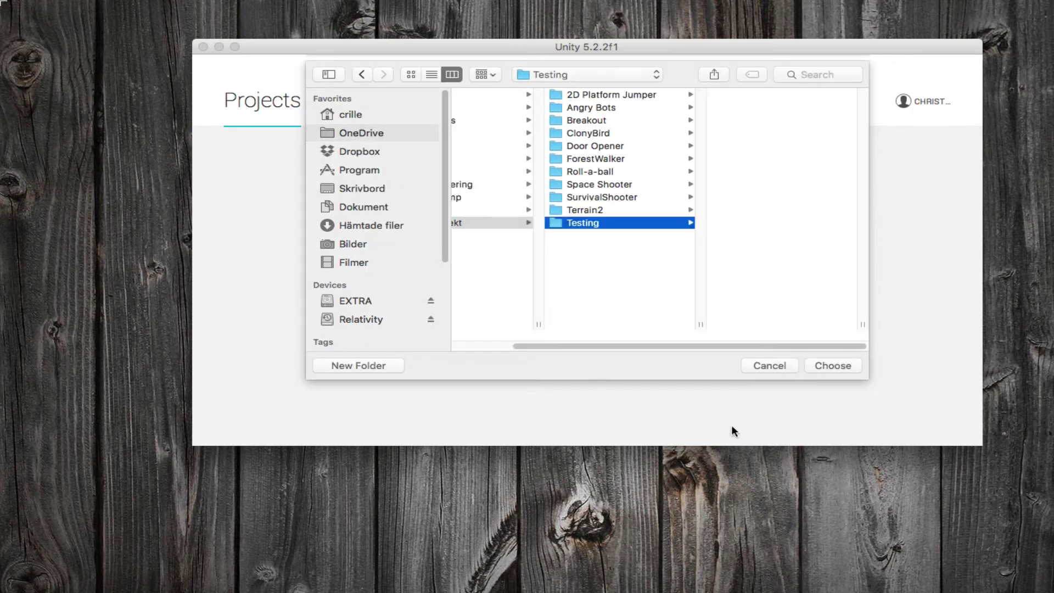
pyautogui.click(827, 363)
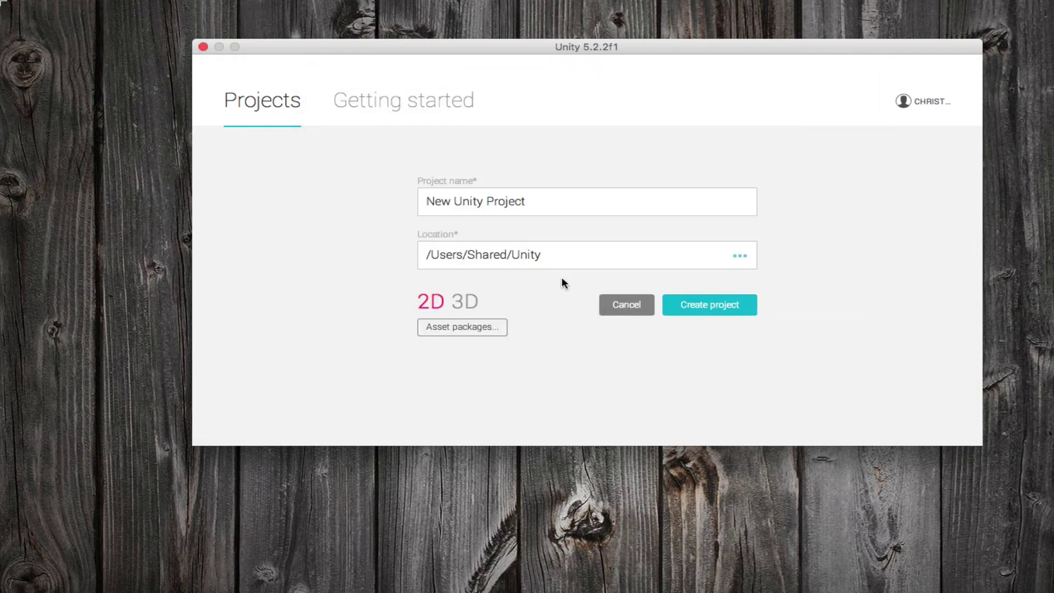
# Step: Replace the default project name with 'TestProjektet'
pyautogui.click(543, 203)
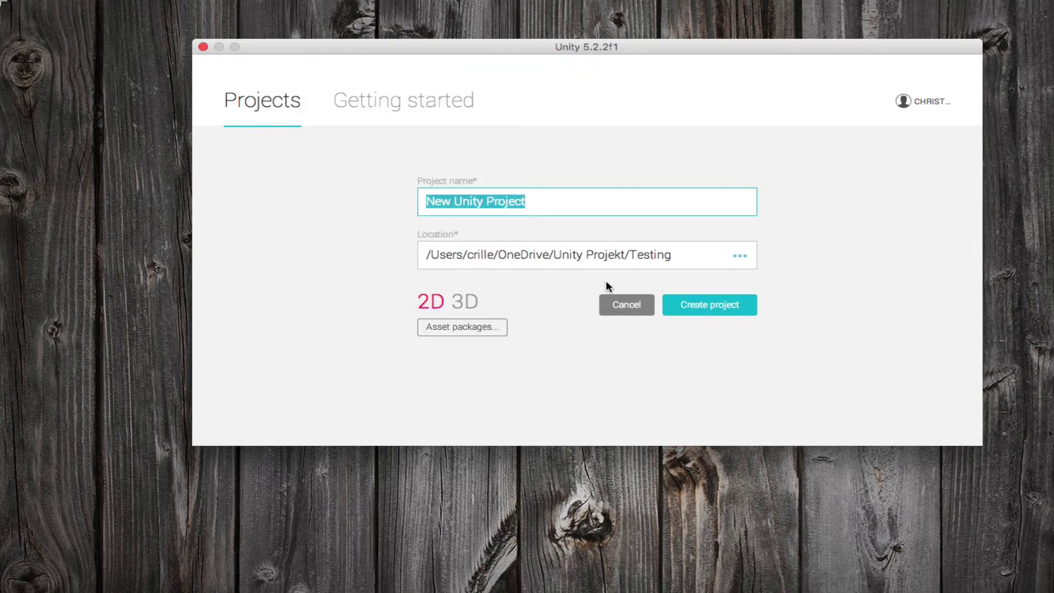
pyautogui.write('Tes')
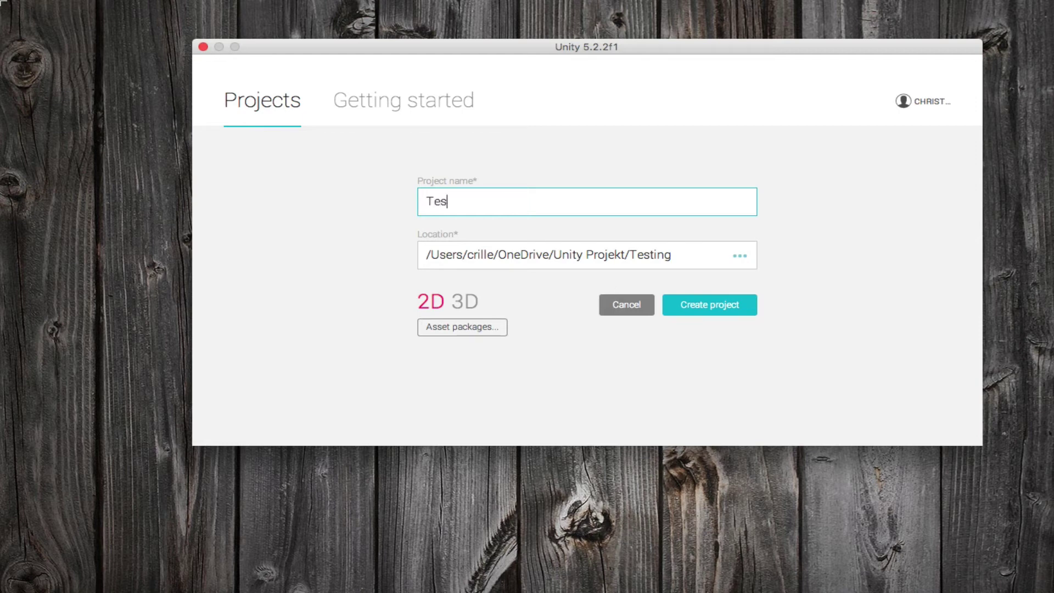
pyautogui.write('tProjektet')
# Step: Switch the TestProjektet project template from 2D to 3D
pyautogui.click(466, 304)
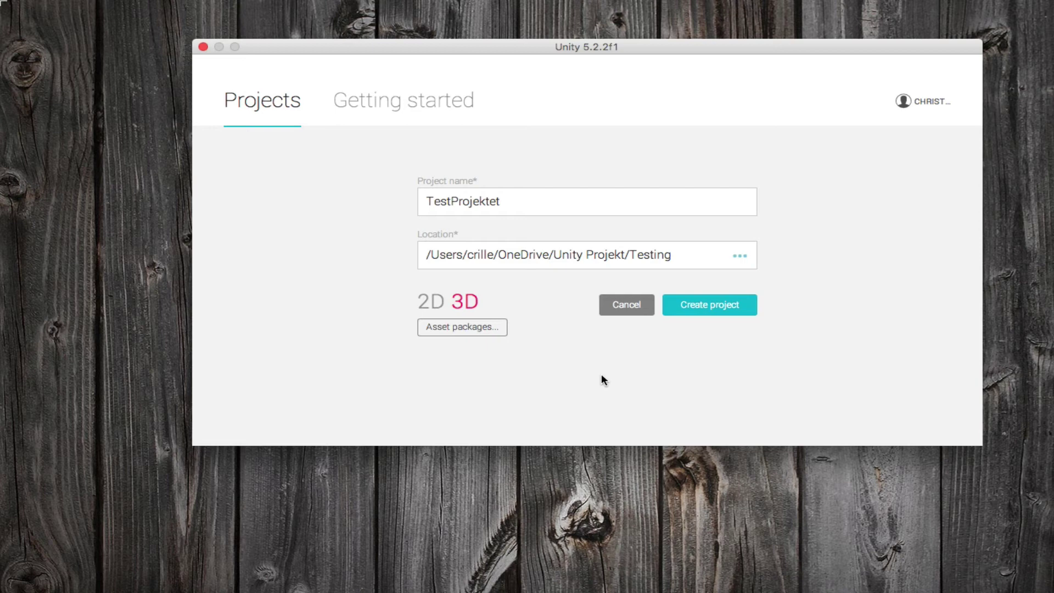
# Step: Tick only the Characters and Environment asset packages, leaving Cameras and the rest unticked
pyautogui.click(451, 333)
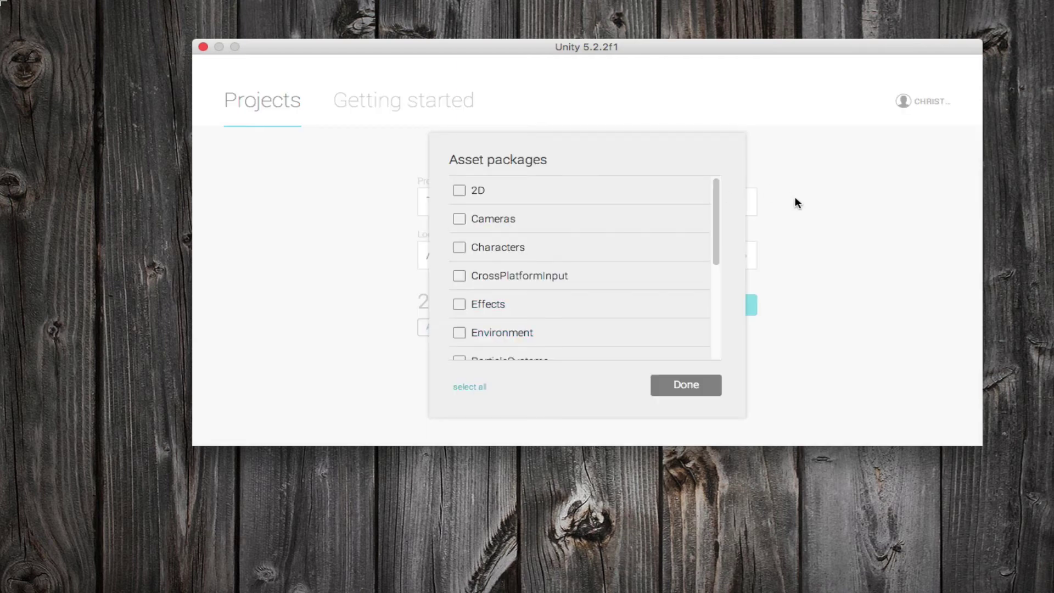
pyautogui.moveTo(720, 204)
pyautogui.mouseDown()
pyautogui.moveTo(712, 324)
pyautogui.moveTo(702, 171)
pyautogui.mouseUp()
pyautogui.click(460, 220)
pyautogui.click(460, 219)
pyautogui.click(460, 248)
pyautogui.scroll(-1, 609, 316)
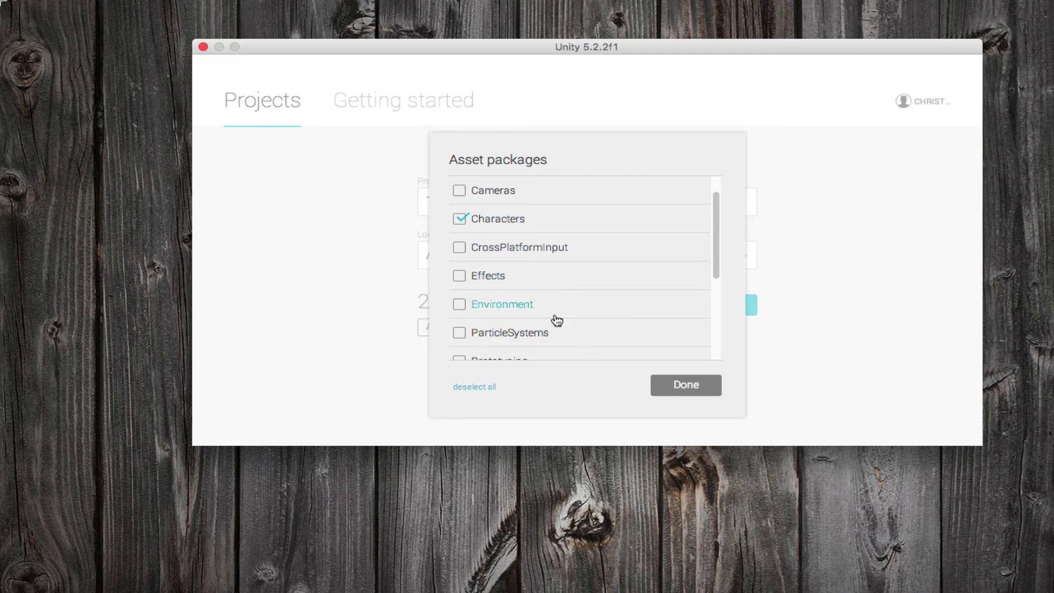
pyautogui.click(458, 311)
pyautogui.moveTo(717, 264); pyautogui.dragTo(713, 339)
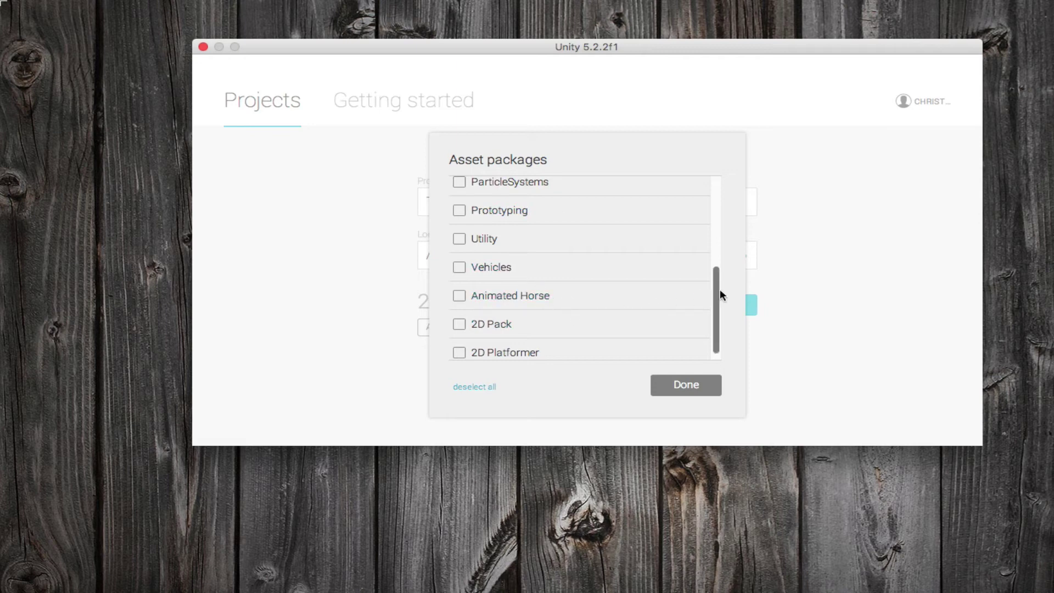
pyautogui.moveTo(717, 292); pyautogui.dragTo(718, 299)
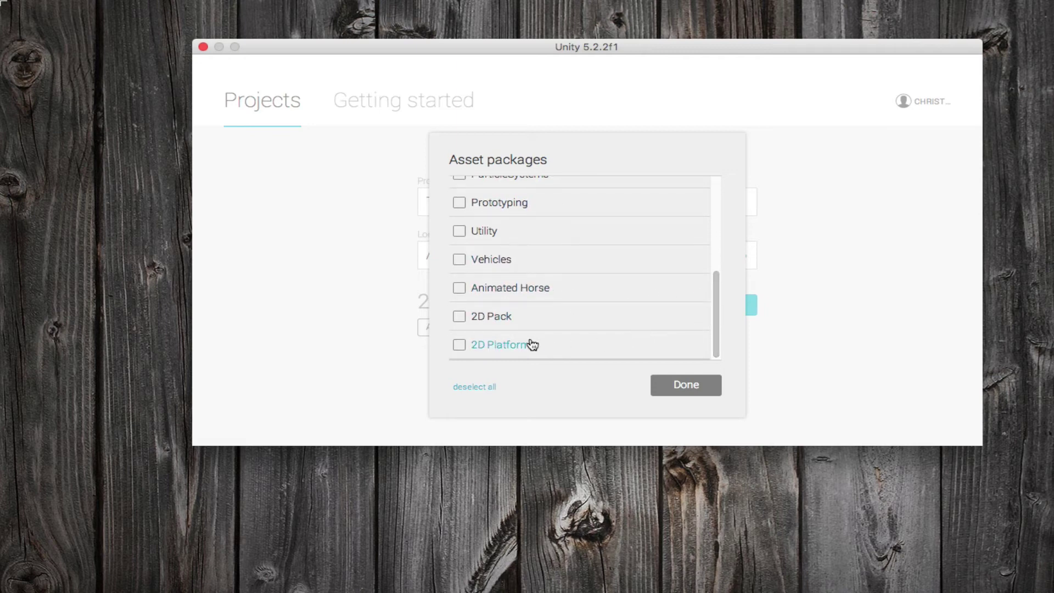
pyautogui.scroll(2, 543, 336)
pyautogui.scroll(2, 546, 334)
pyautogui.scroll(5, 545, 334)
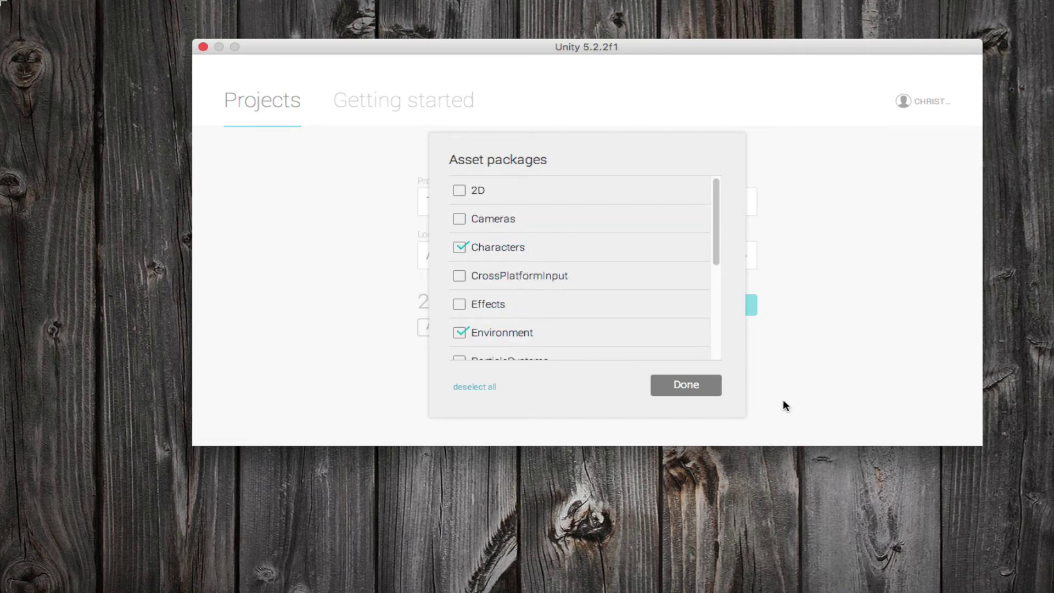
# Step: Confirm the two asset packages and create the TestProjektet project in the editor
pyautogui.click(707, 394)
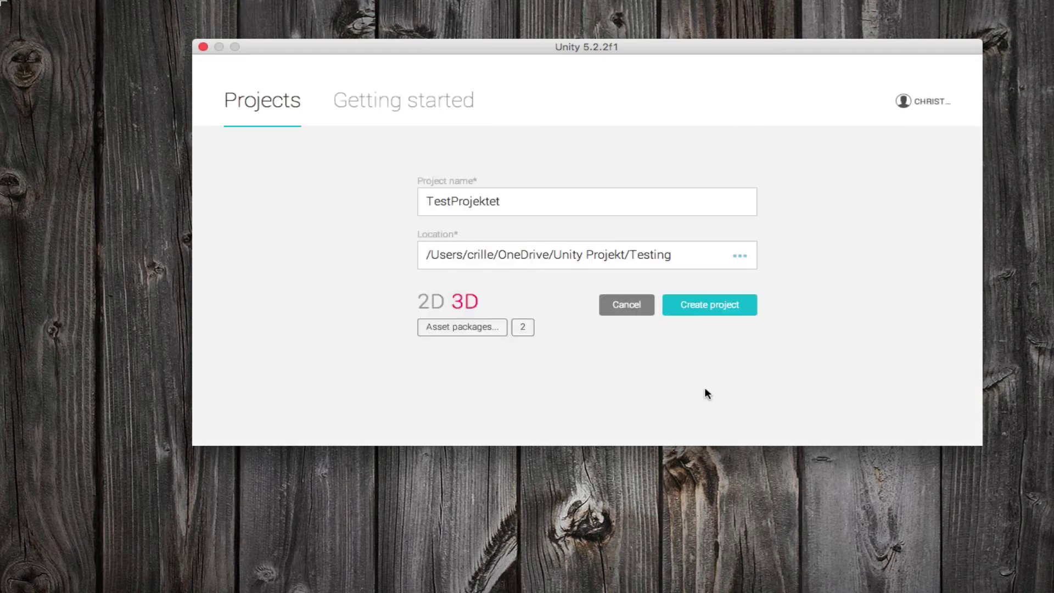
pyautogui.click(725, 313)
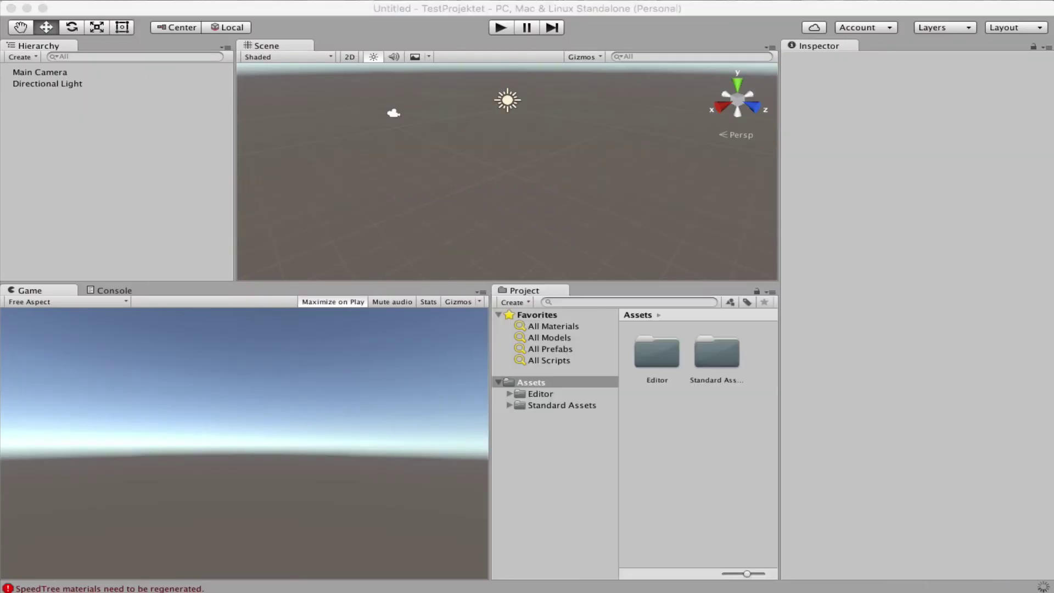
# Step: Focus the Unity editor window and dismiss the stray popup
pyautogui.click(995, 12)
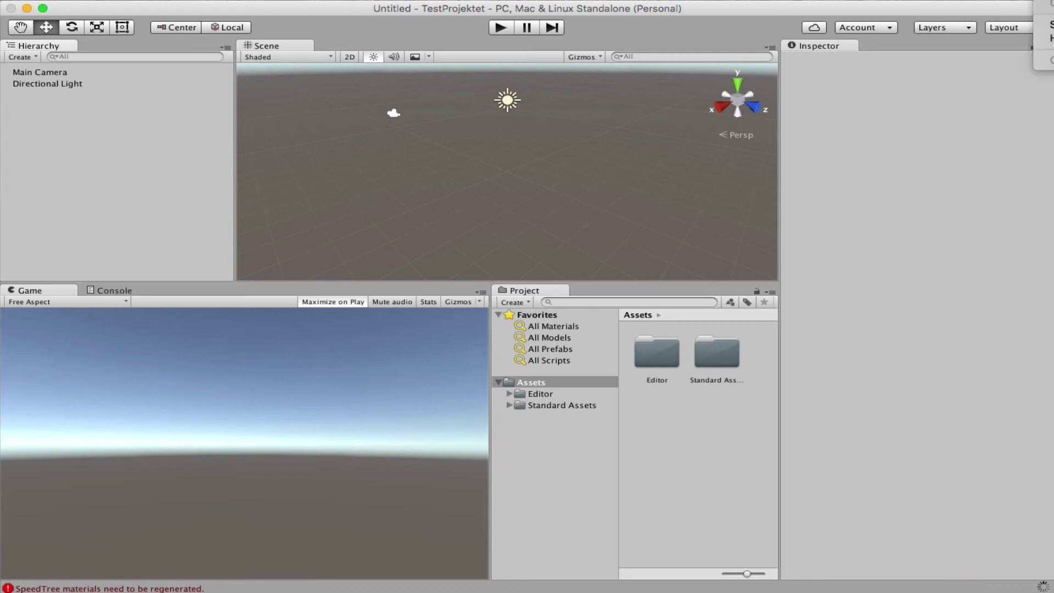
pyautogui.press('Escape')
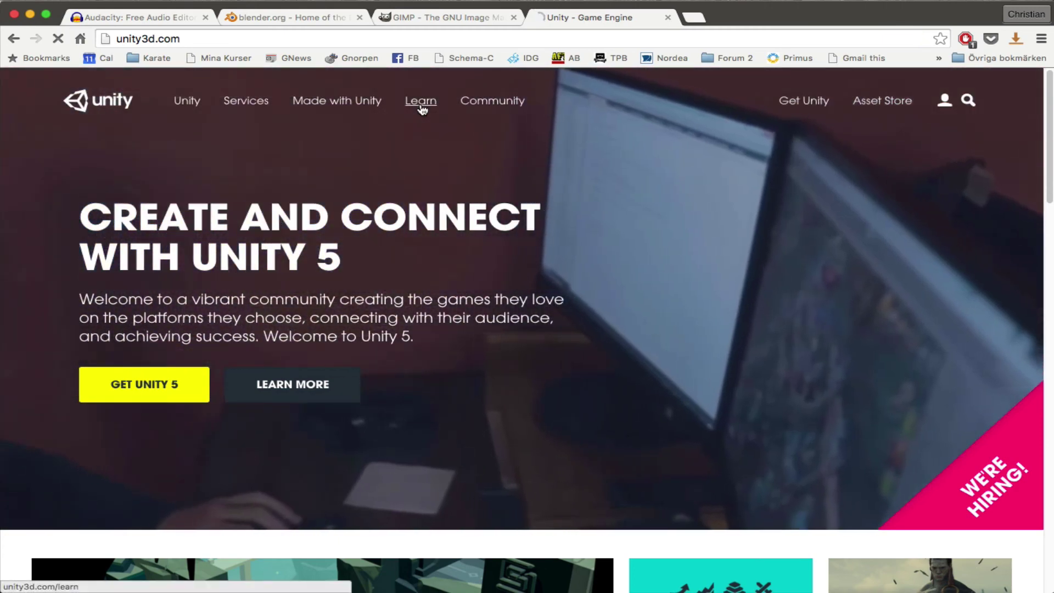
# Step: Go to Unity Learn's Tutorials page and scroll to the Engine projects grid
pyautogui.click(421, 104)
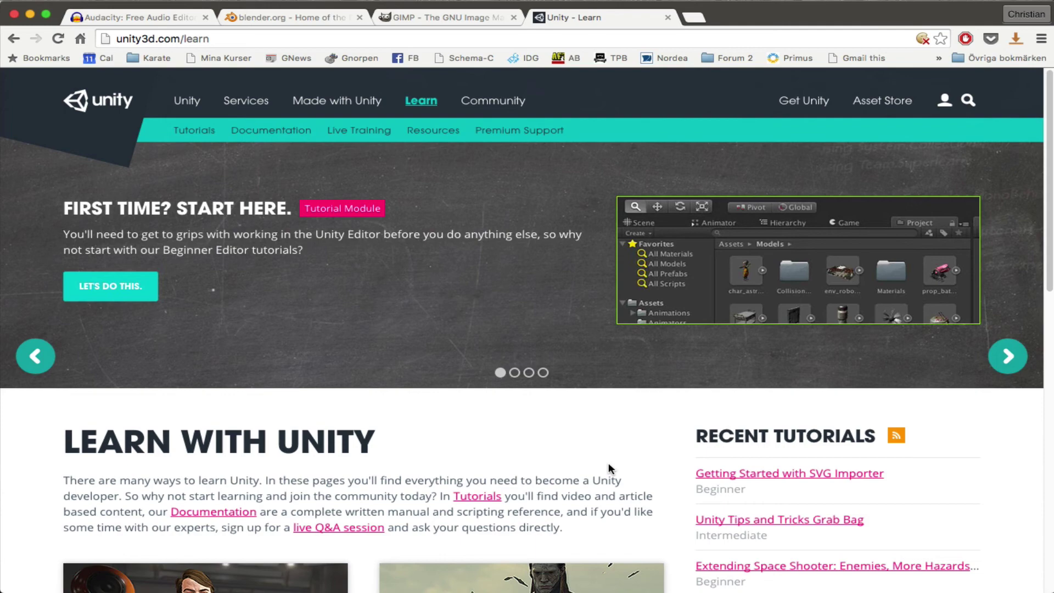
pyautogui.scroll(-7, 609, 468)
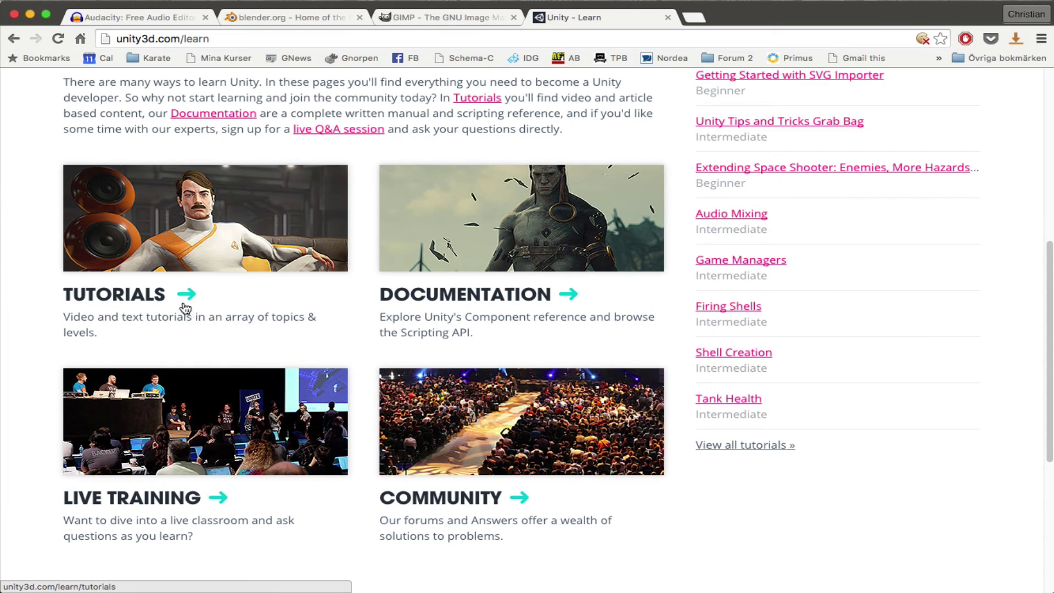
pyautogui.click(144, 297)
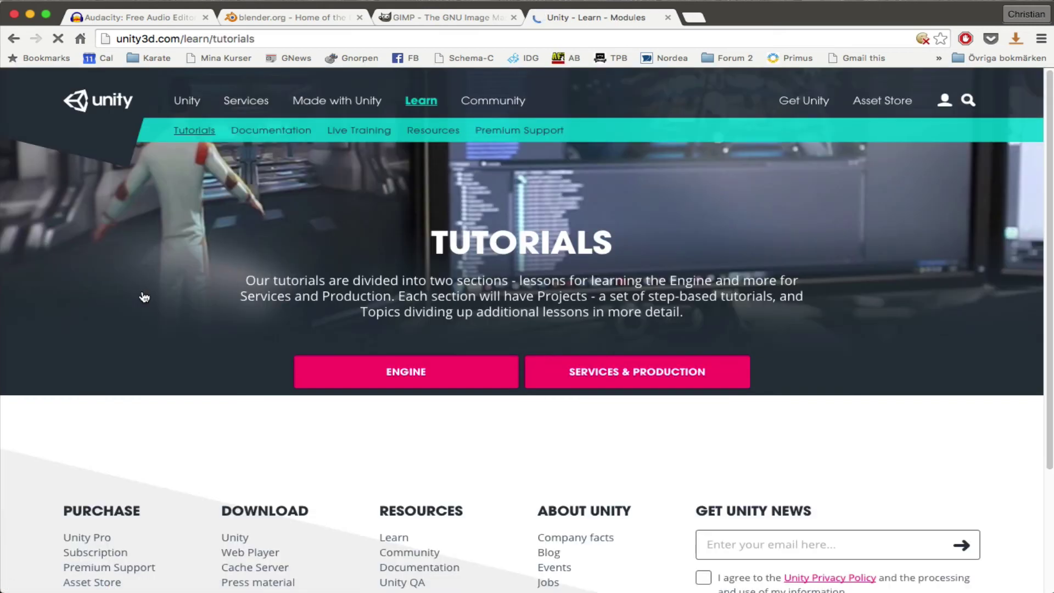
pyautogui.scroll(-1, 372, 351)
pyautogui.scroll(-5, 371, 351)
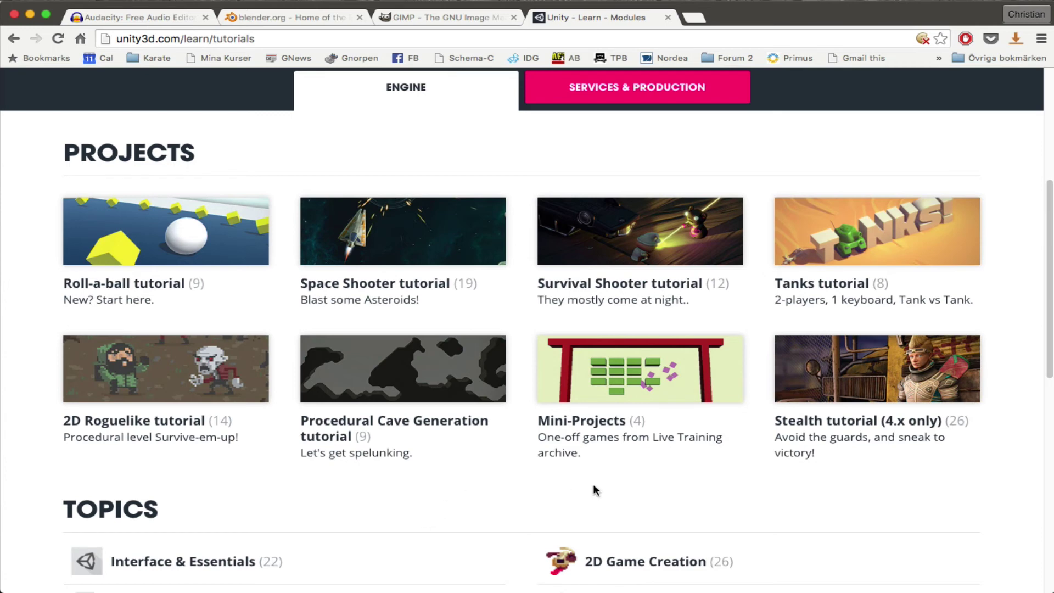
# Step: Open 'Creating a Breakout Game for Beginners' from the Mini-Projects tutorials
pyautogui.click(635, 394)
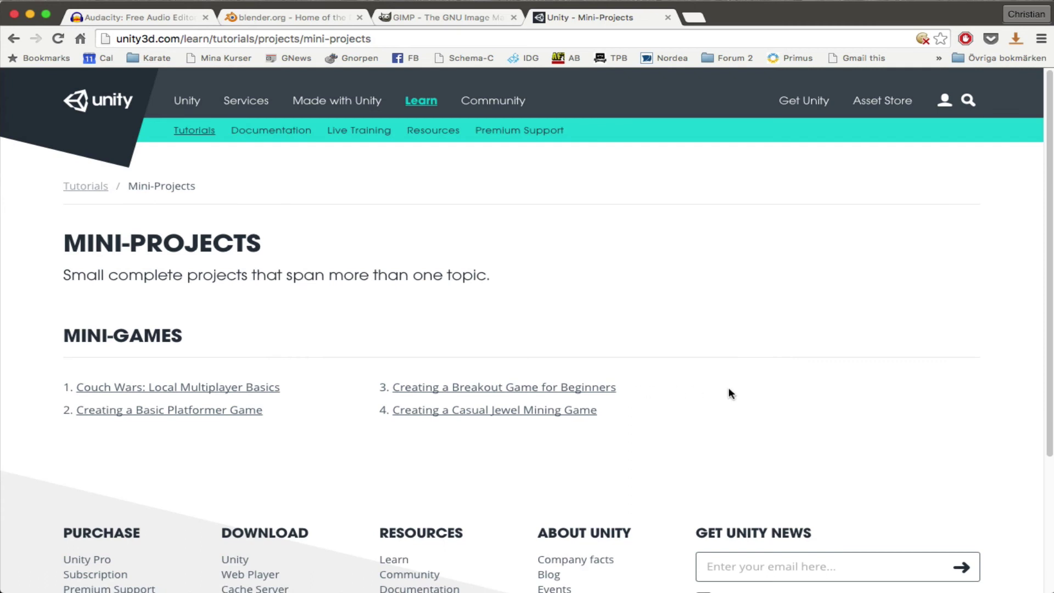
pyautogui.scroll(-1, 577, 385)
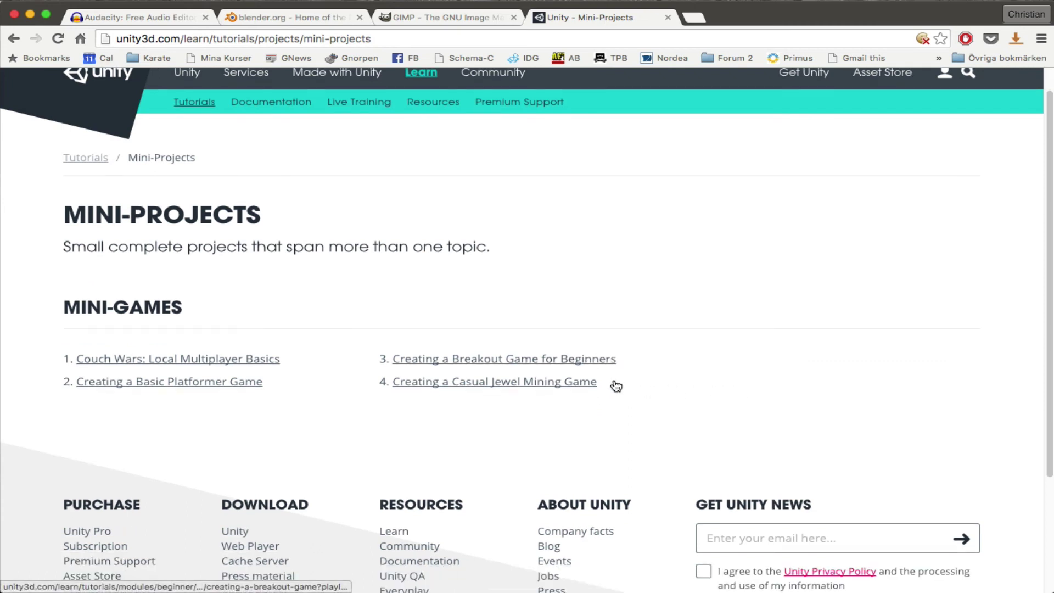
pyautogui.click(510, 362)
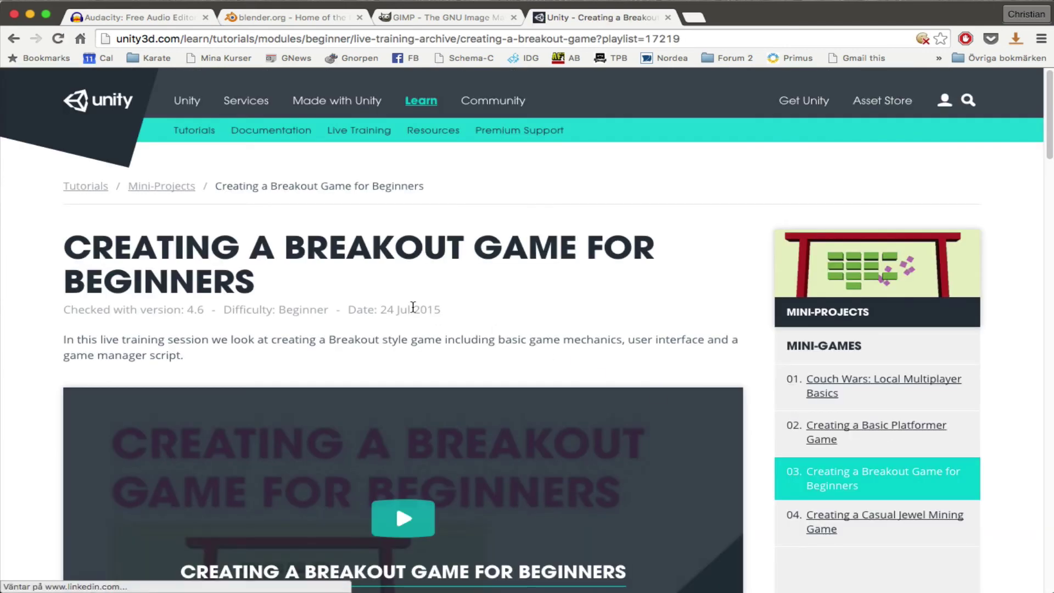
# Step: Scroll through the Paddle, Ball and GM scripts, then jump back to the top
pyautogui.scroll(-2, 423, 312)
pyautogui.scroll(-5, 424, 312)
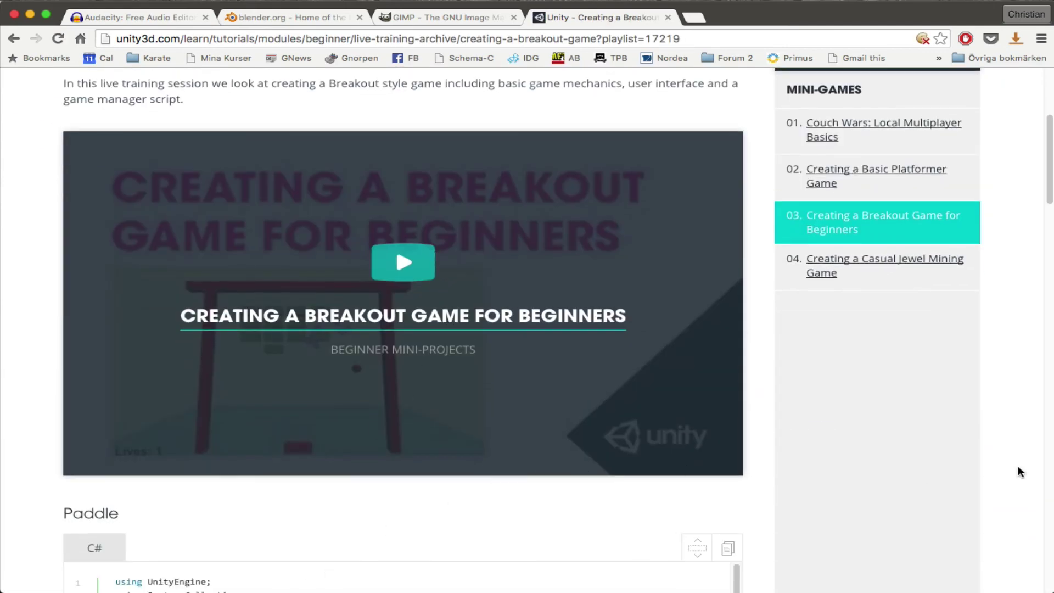
pyautogui.scroll(-4, 818, 472)
pyautogui.scroll(-3, 825, 472)
pyautogui.scroll(-4, 775, 471)
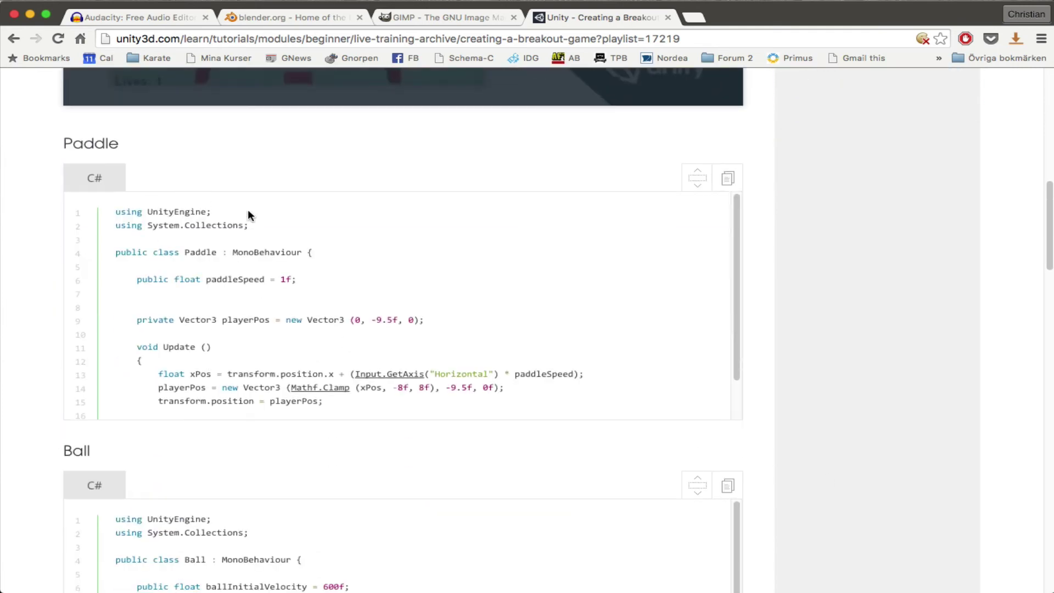
pyautogui.scroll(-6, 917, 373)
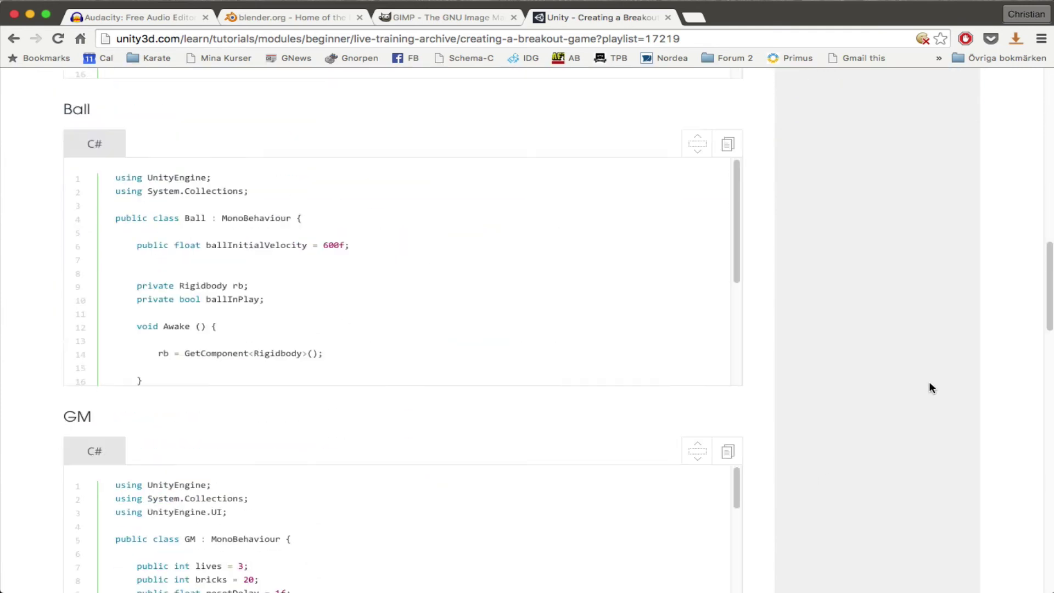
pyautogui.scroll(-15, 931, 383)
pyautogui.scroll(-5, 929, 384)
pyautogui.press('Home')
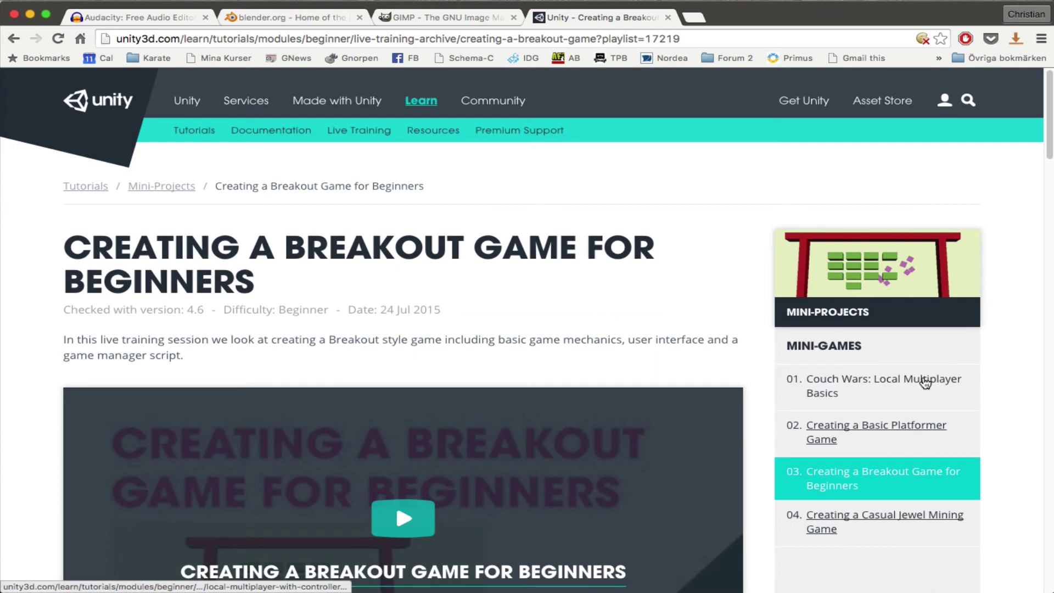
# Step: Open Learn's Live Training page and scroll through the upcoming and past sessions
pyautogui.click(420, 105)
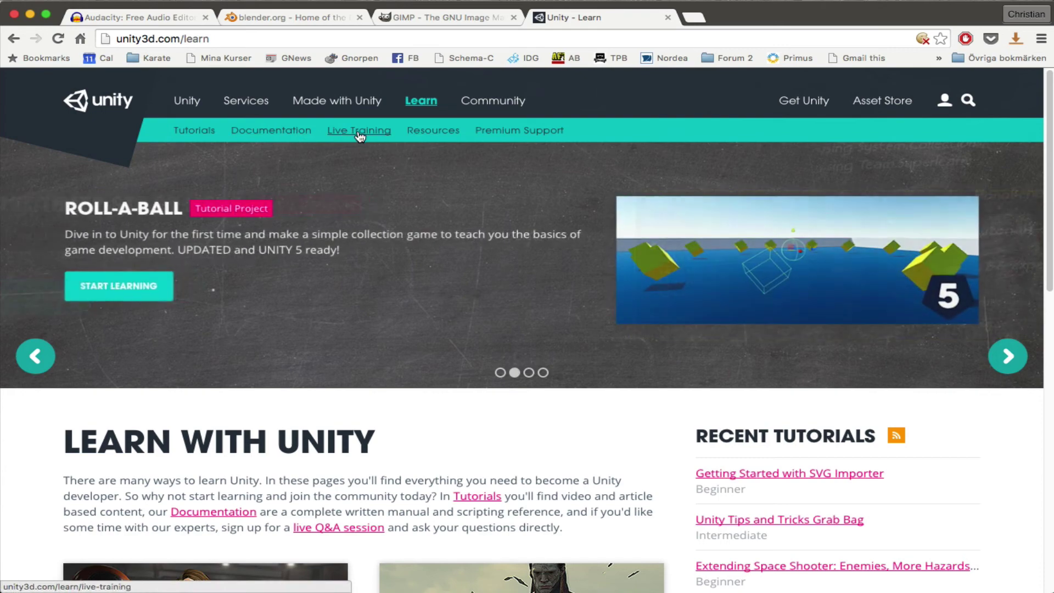
pyautogui.click(359, 134)
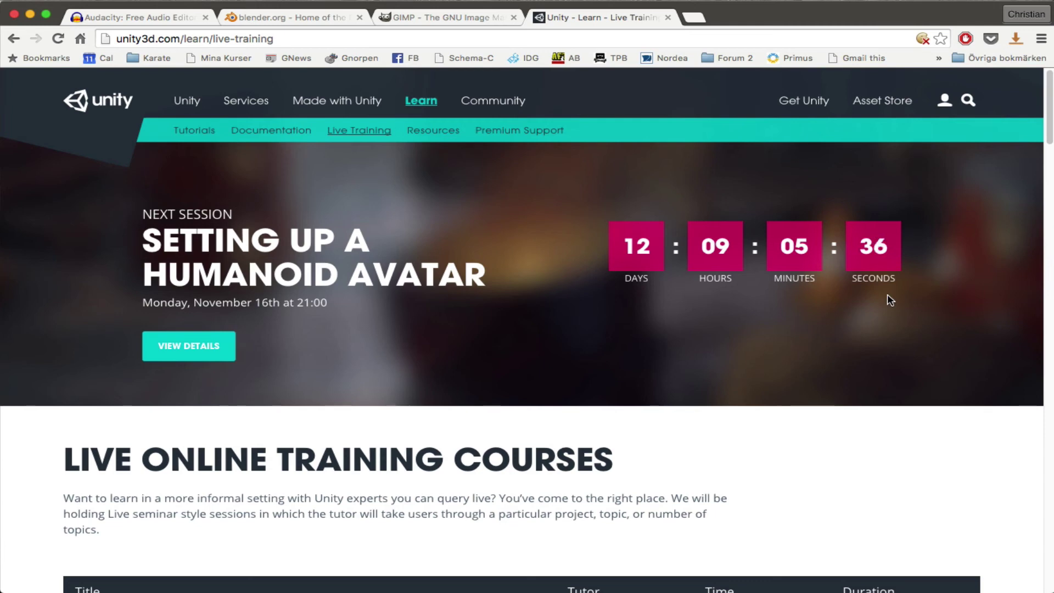
pyautogui.scroll(-3, 850, 349)
pyautogui.scroll(-7, 851, 345)
pyautogui.scroll(-6, 850, 344)
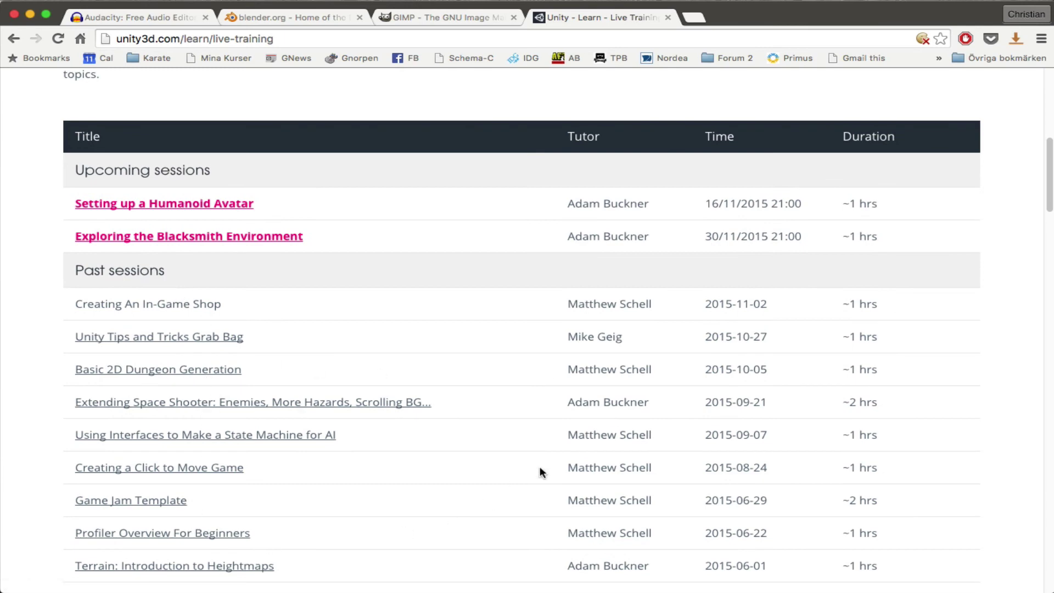
pyautogui.scroll(-2, 581, 465)
pyautogui.scroll(-5, 580, 466)
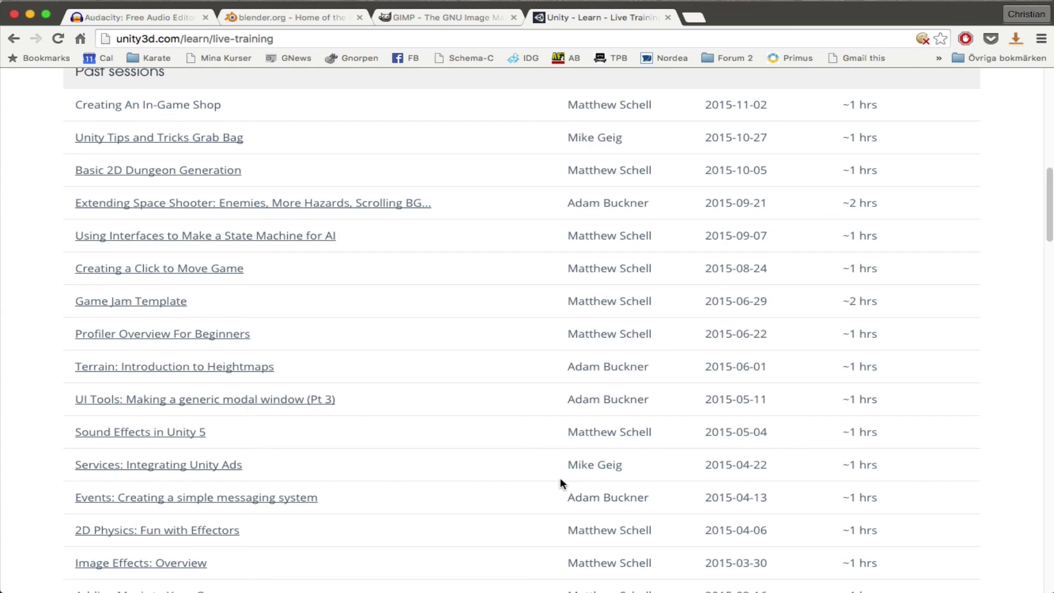
pyautogui.scroll(1, 560, 481)
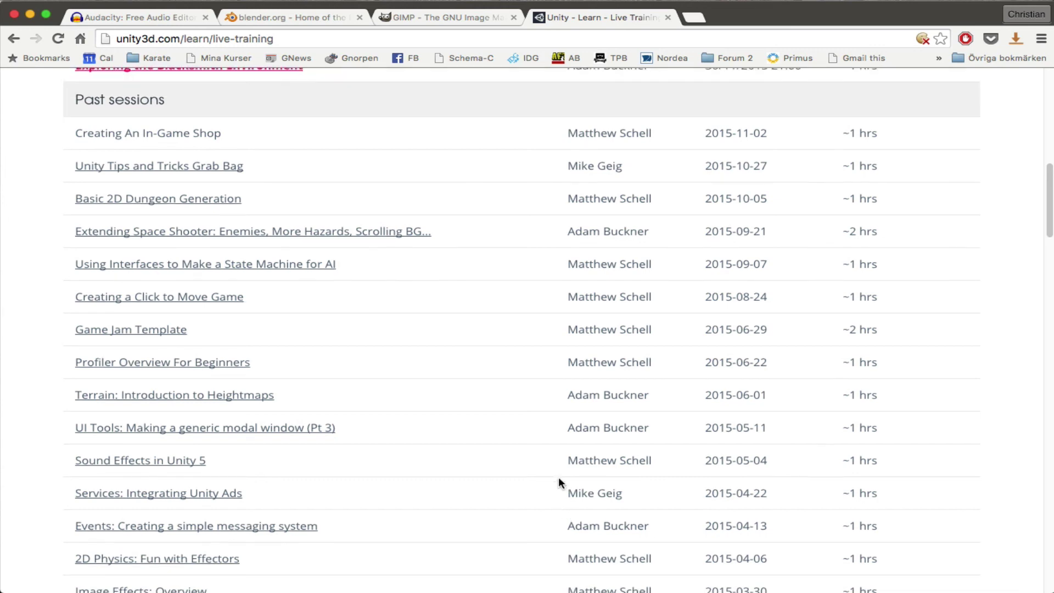
pyautogui.scroll(3, 558, 480)
pyautogui.scroll(8, 556, 479)
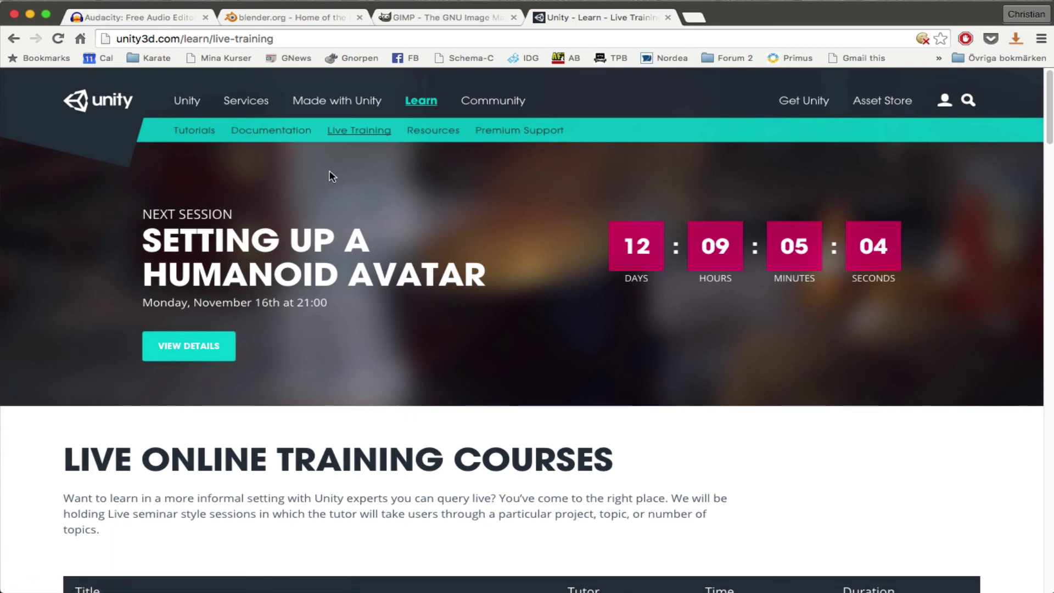
# Step: Open the Scripting Overview page in the Unity Manual and expand its subtopics
pyautogui.click(272, 135)
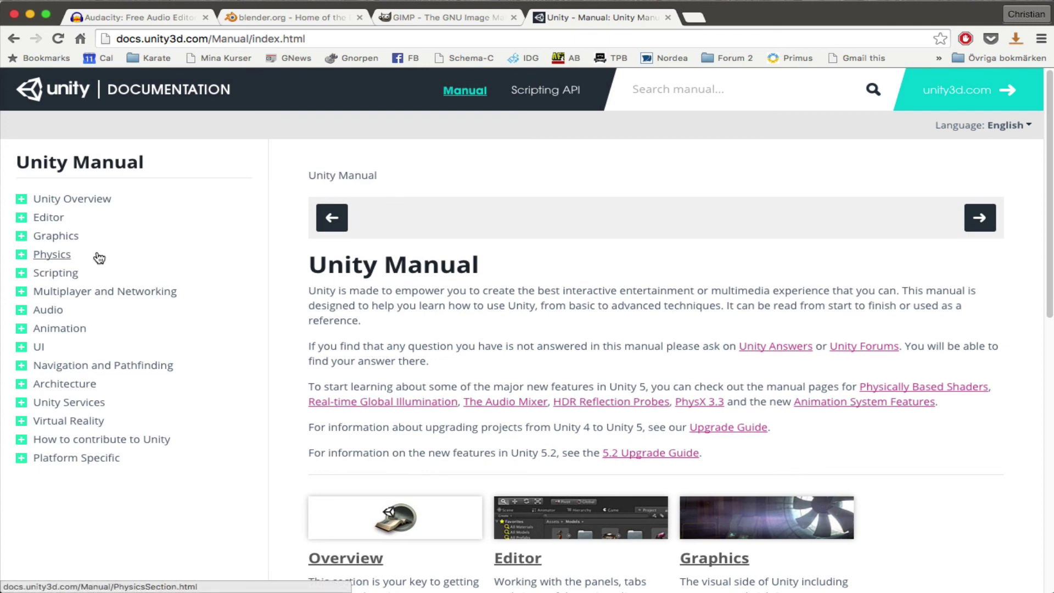
pyautogui.click(64, 276)
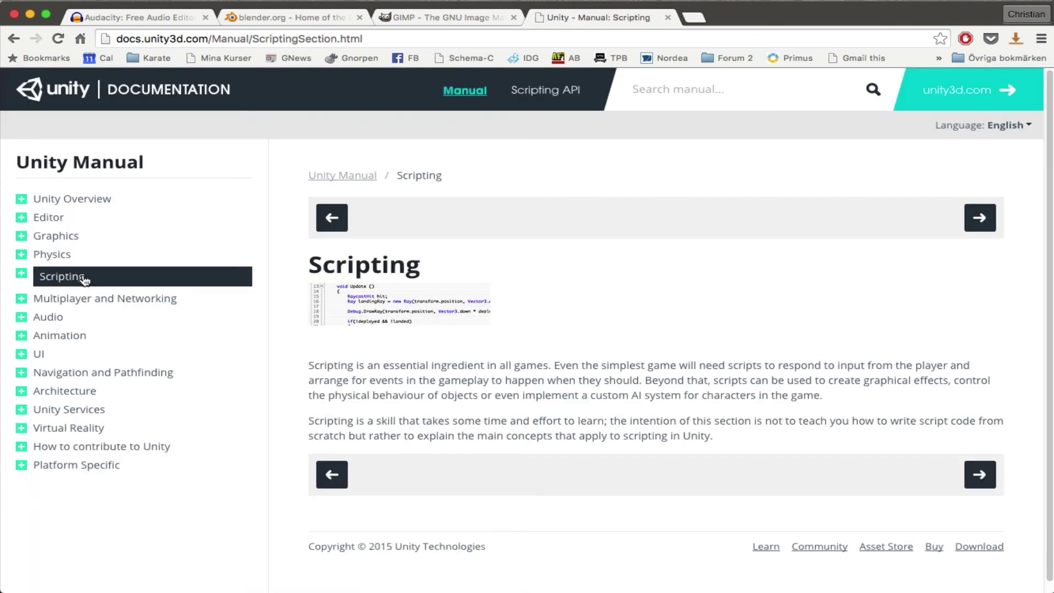
pyautogui.scroll(-1, 442, 328)
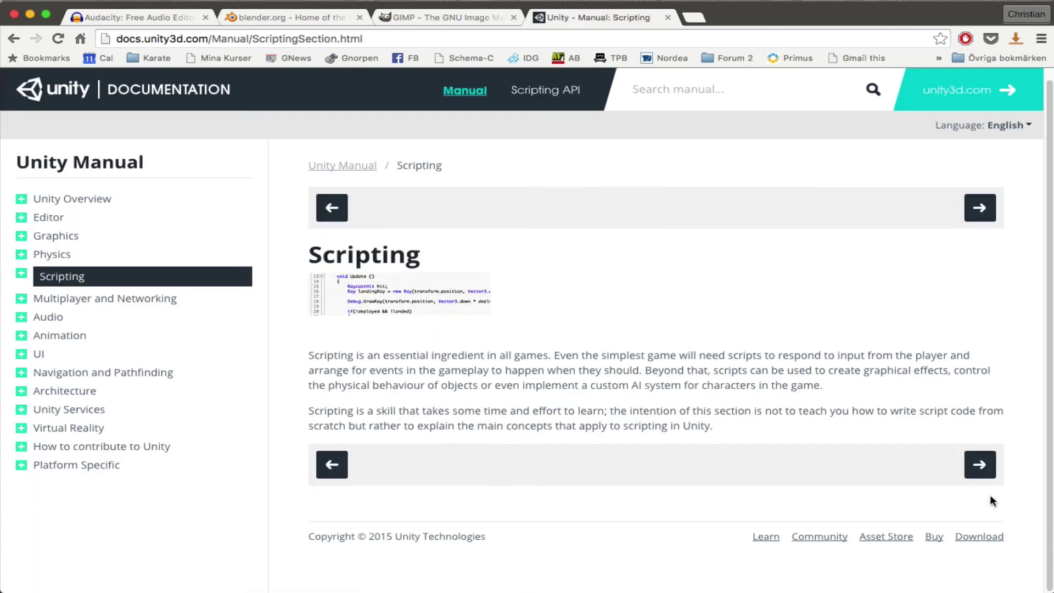
pyautogui.click(990, 470)
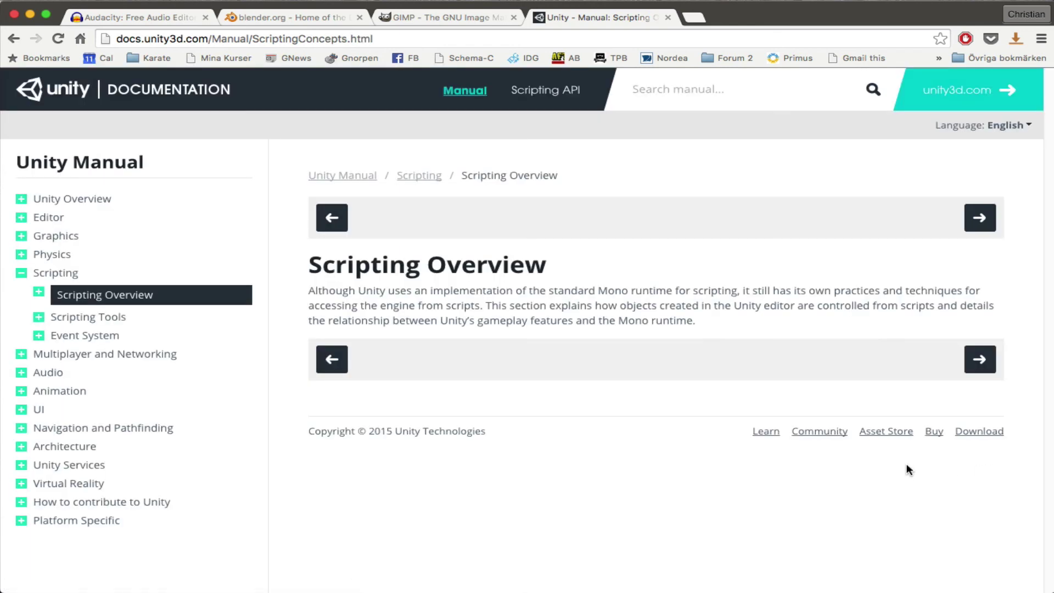
pyautogui.click(39, 294)
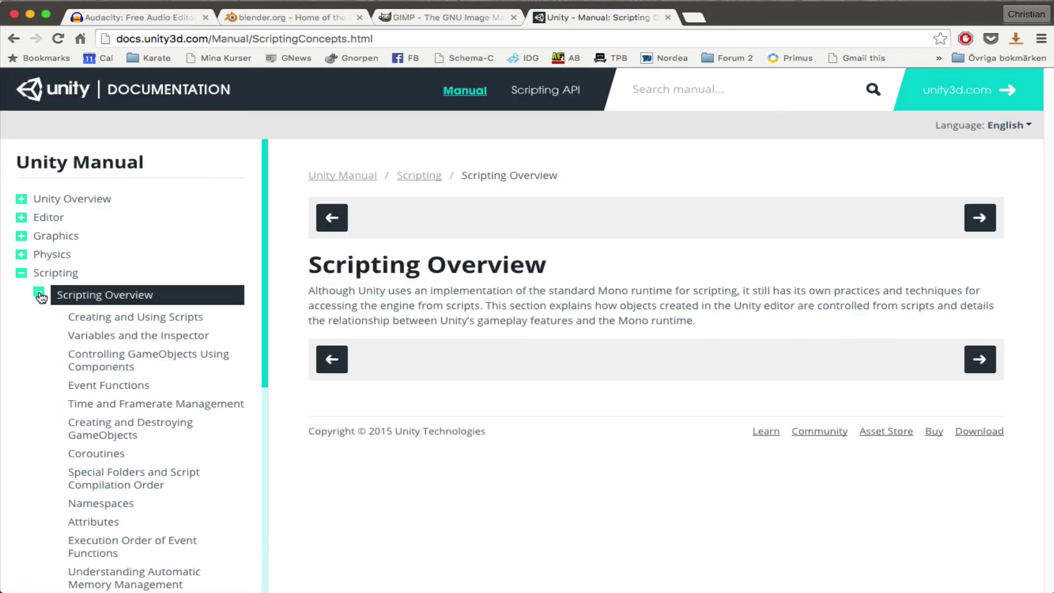
# Step: Read the Namespaces page's class name clash explanation and its namespace Enemy code example
pyautogui.click(138, 506)
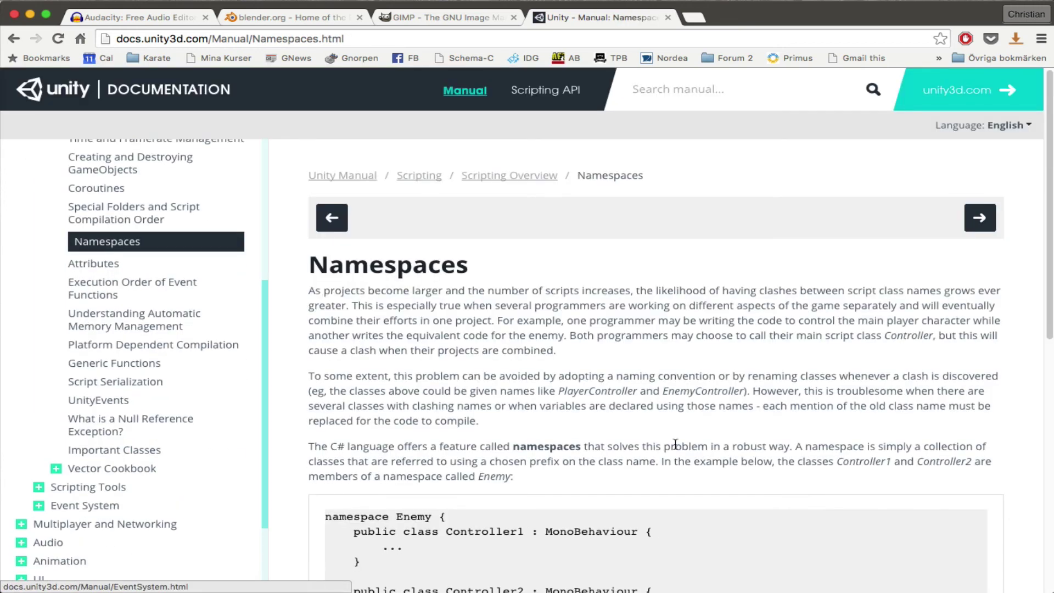
pyautogui.scroll(-3, 798, 425)
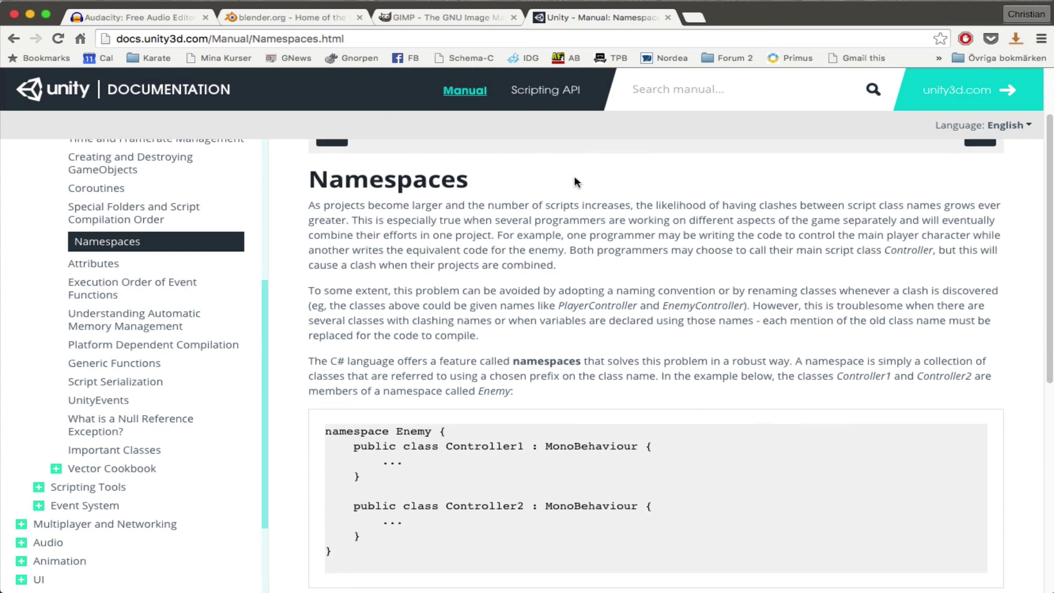
pyautogui.scroll(-7, 819, 454)
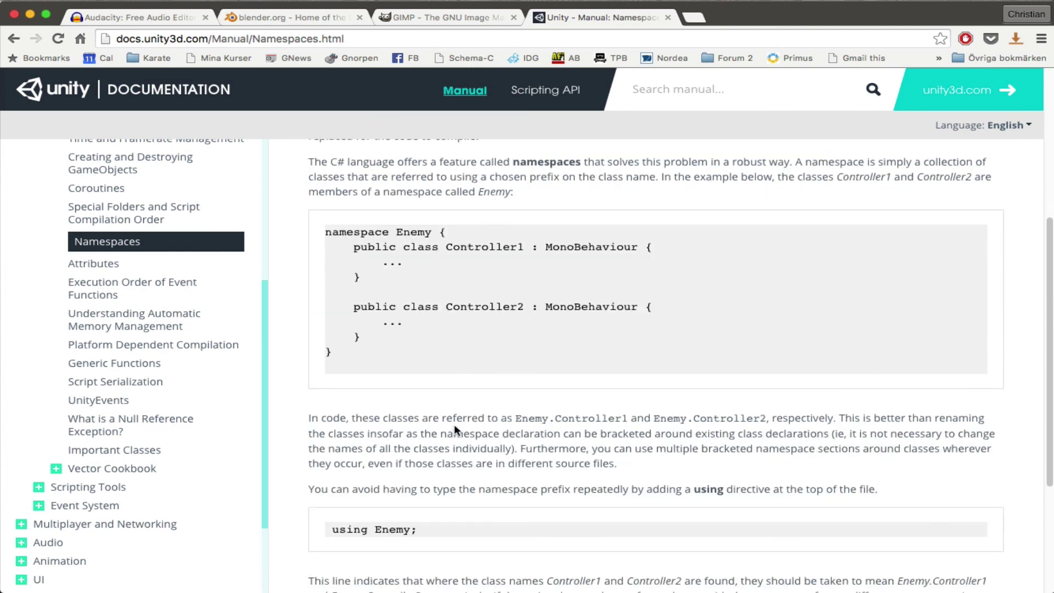
pyautogui.scroll(10, 104, 496)
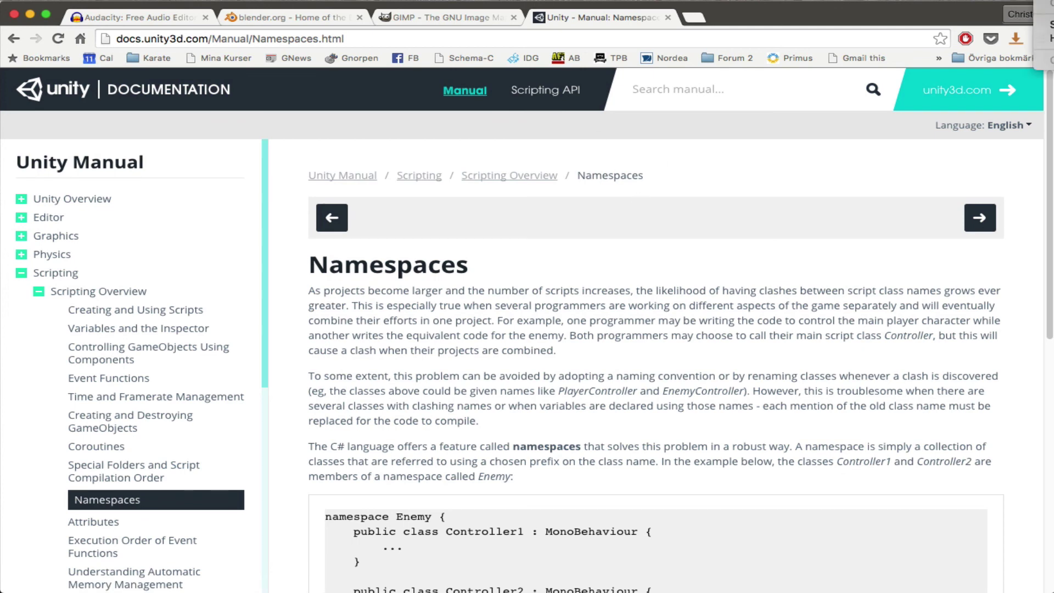
pyautogui.press('Escape')
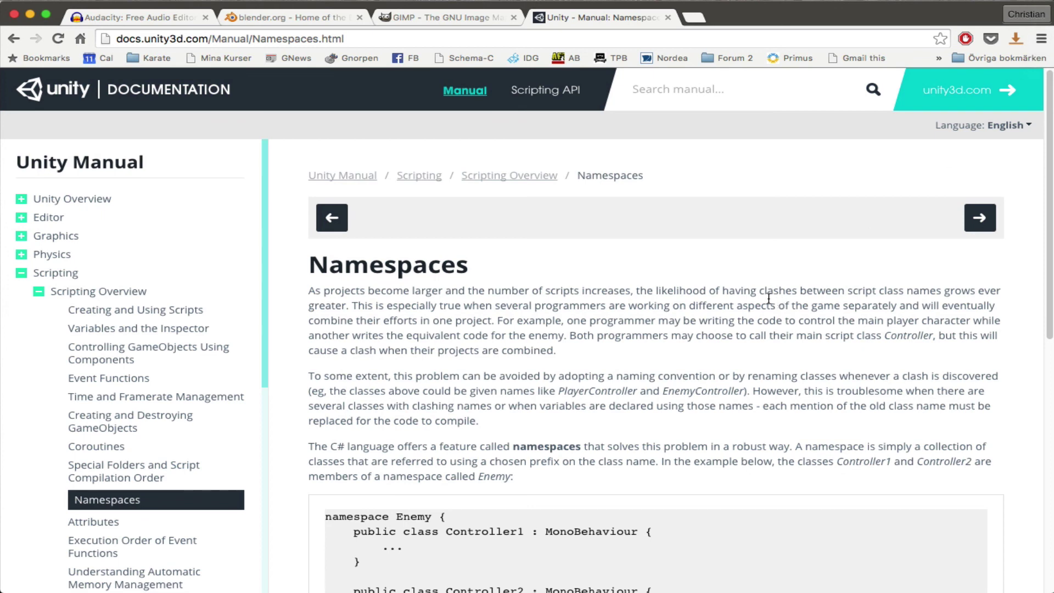
# Step: Load unity3dstudent.com from the 'uni' address suggestion and browse its recent examples, modules and challenges
pyautogui.click(444, 38)
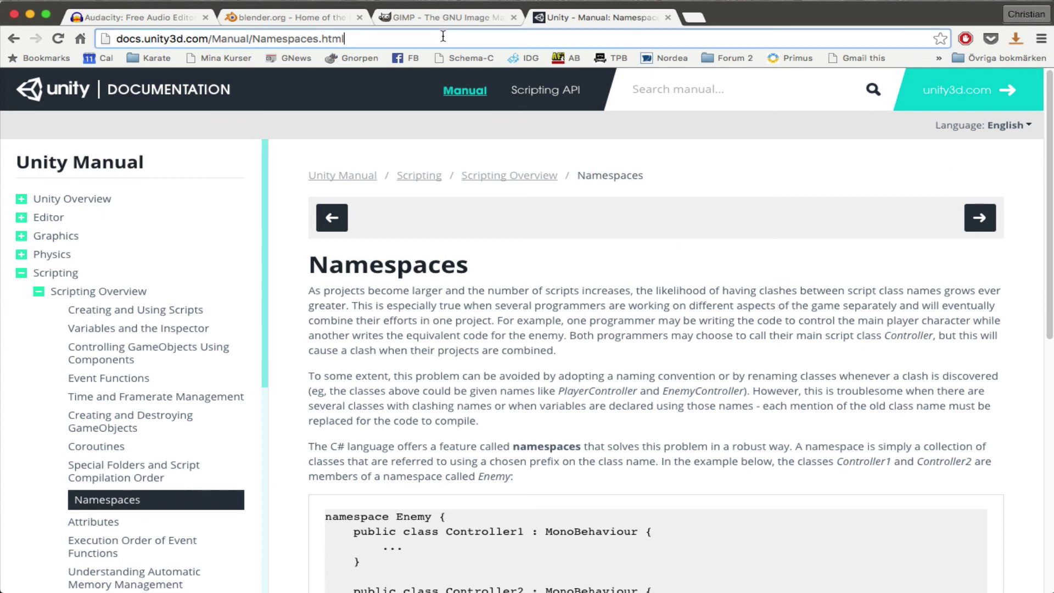
pyautogui.write('unity3d.com')
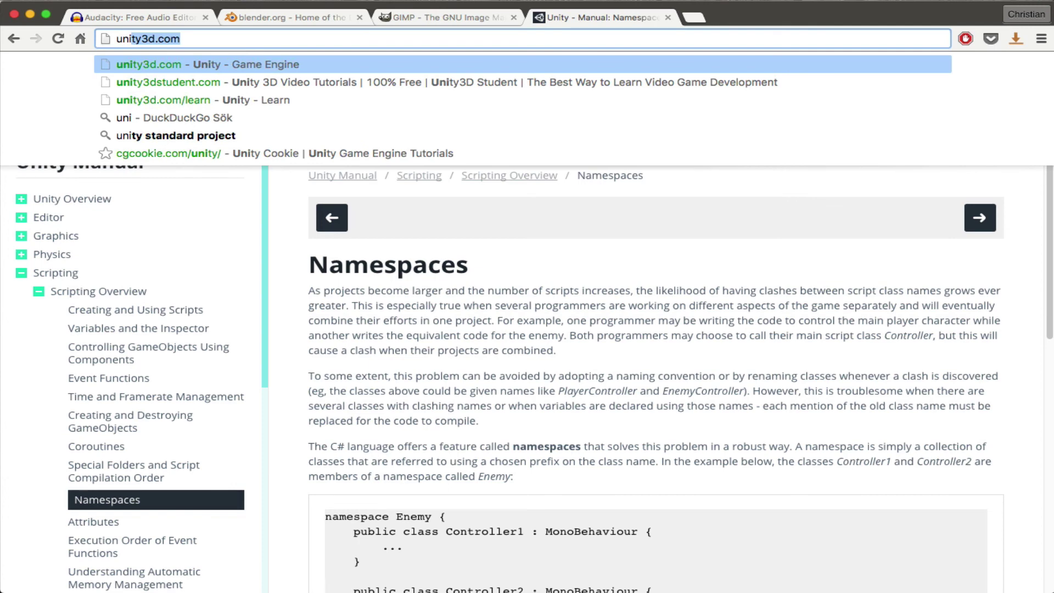
pyautogui.press('Down')
pyautogui.press('Return')
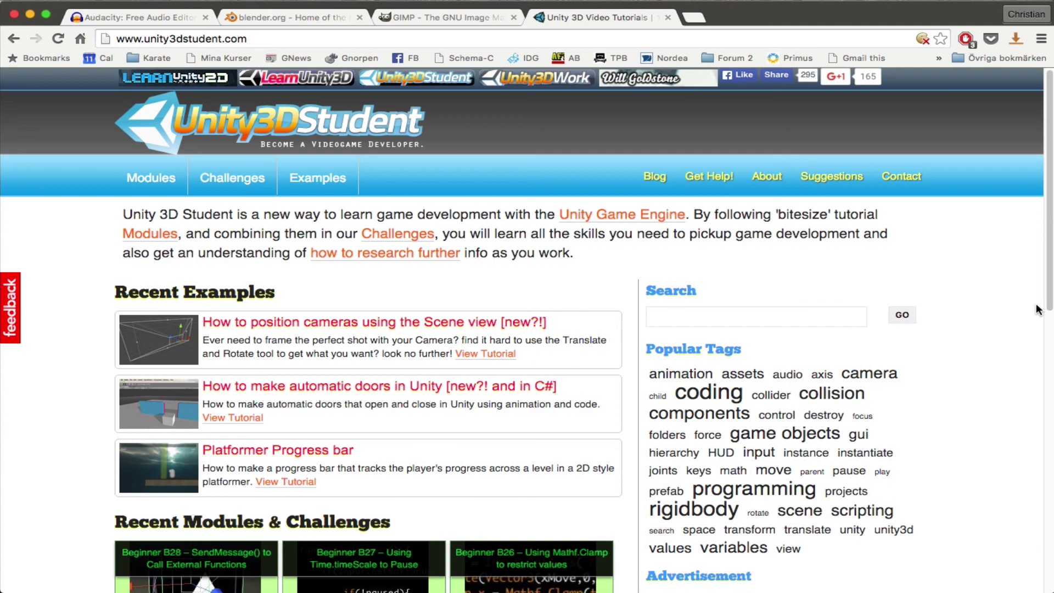
pyautogui.scroll(-3, 1037, 309)
pyautogui.scroll(-5, 1050, 305)
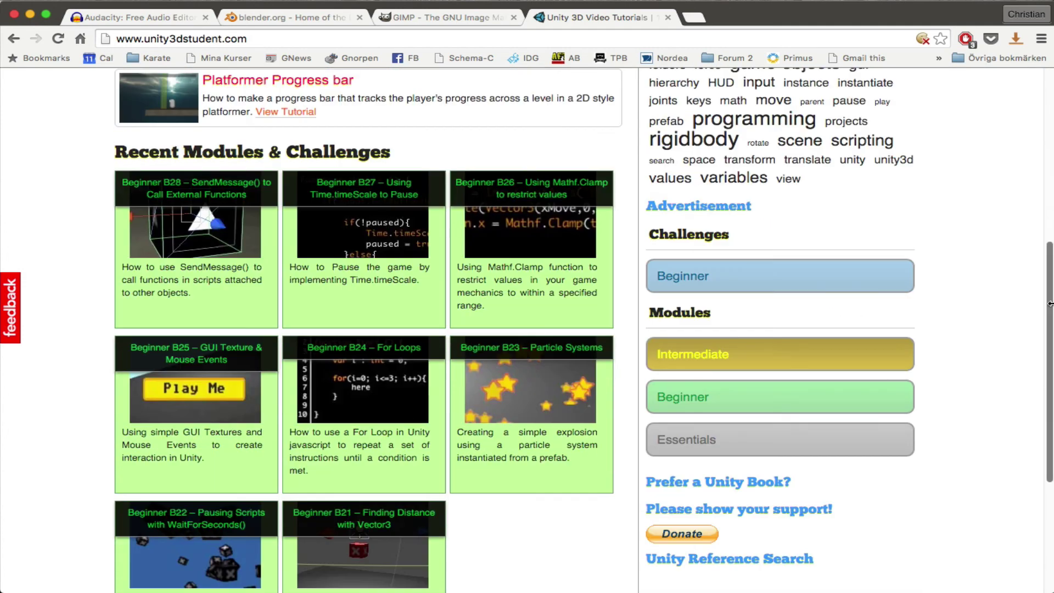
pyautogui.scroll(2, 1043, 302)
pyautogui.scroll(6, 1035, 300)
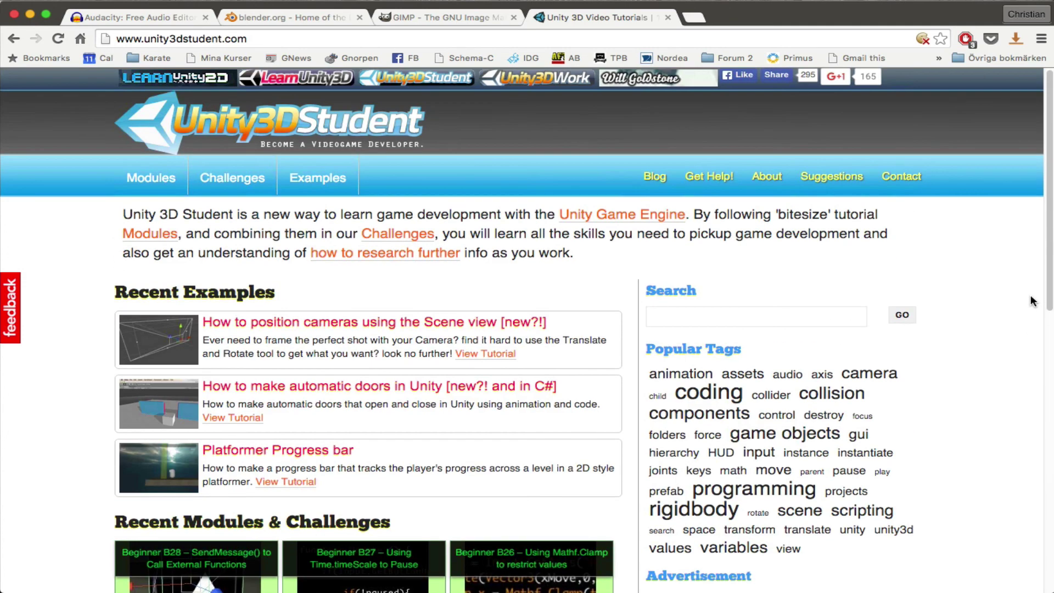